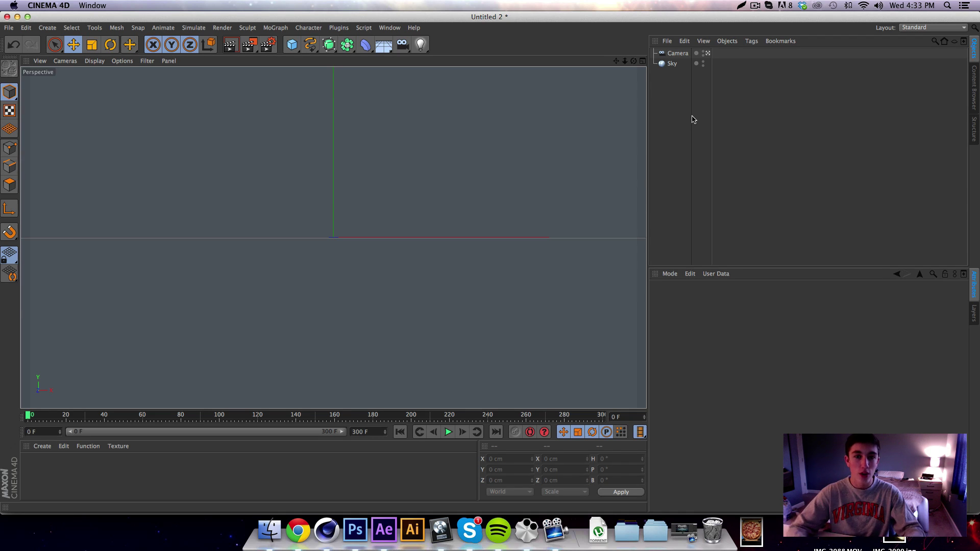
- Open the render settings and choose the output image format and alpha channel option in the save settings
click(261, 44)
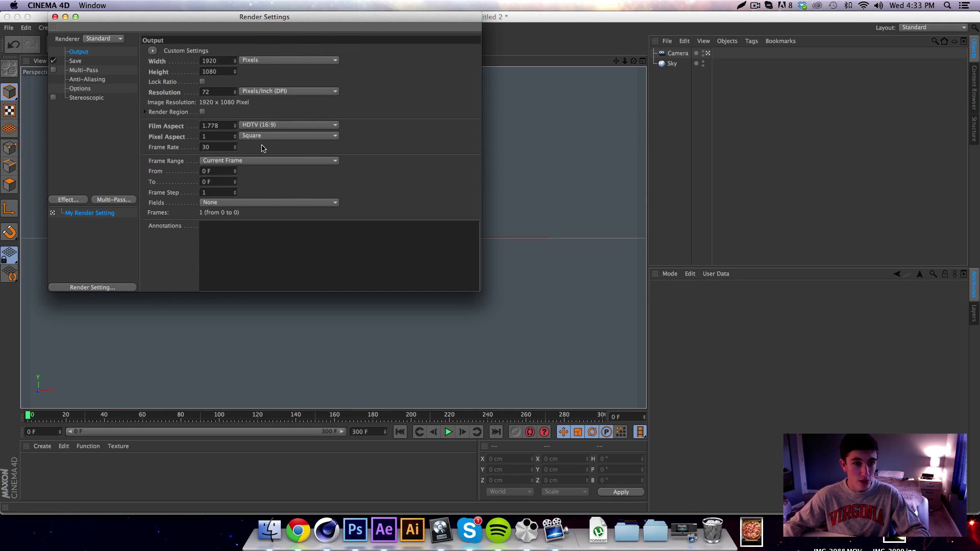
click(78, 62)
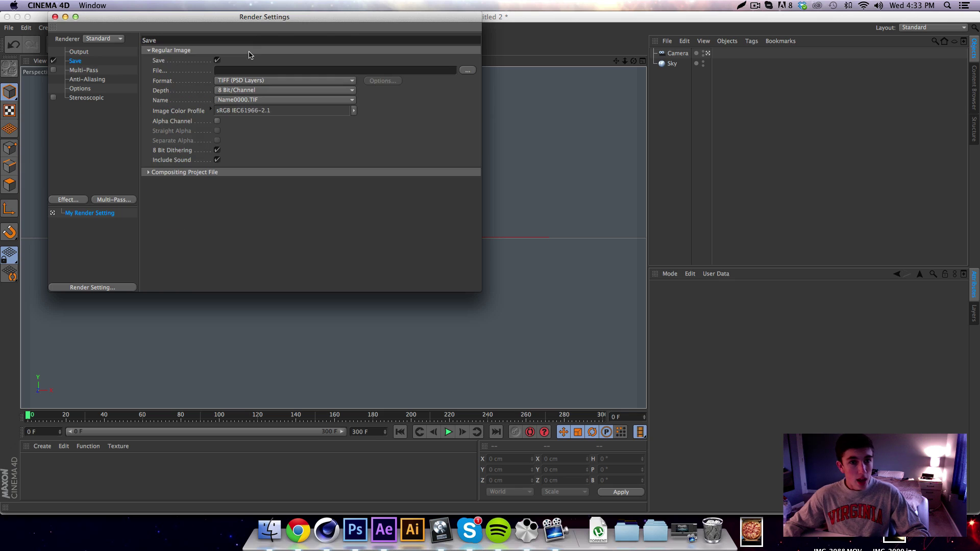
click(271, 81)
click(253, 190)
click(217, 121)
click(247, 82)
click(265, 356)
- Add the Ambient Occlusion effect to the render settings and set its contrast to 20%
click(84, 70)
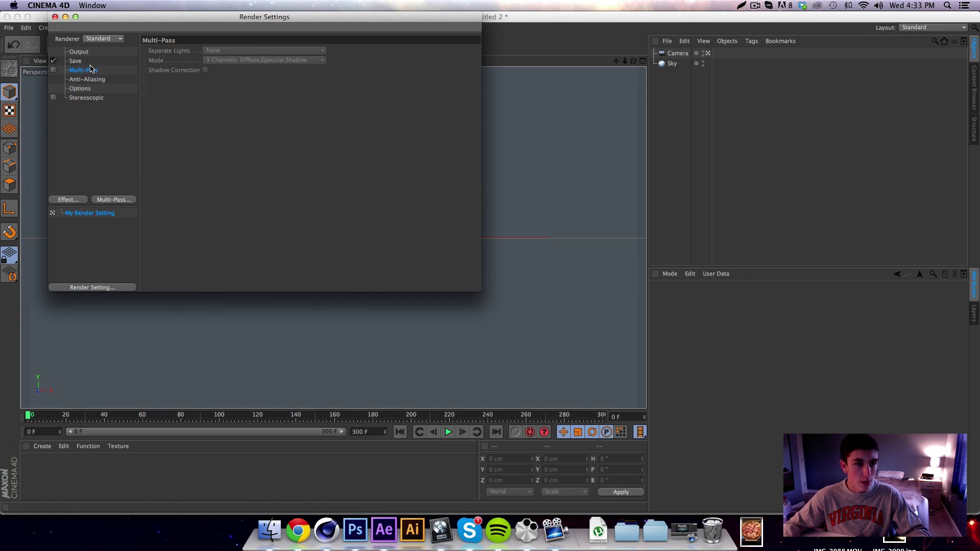
click(87, 79)
click(87, 98)
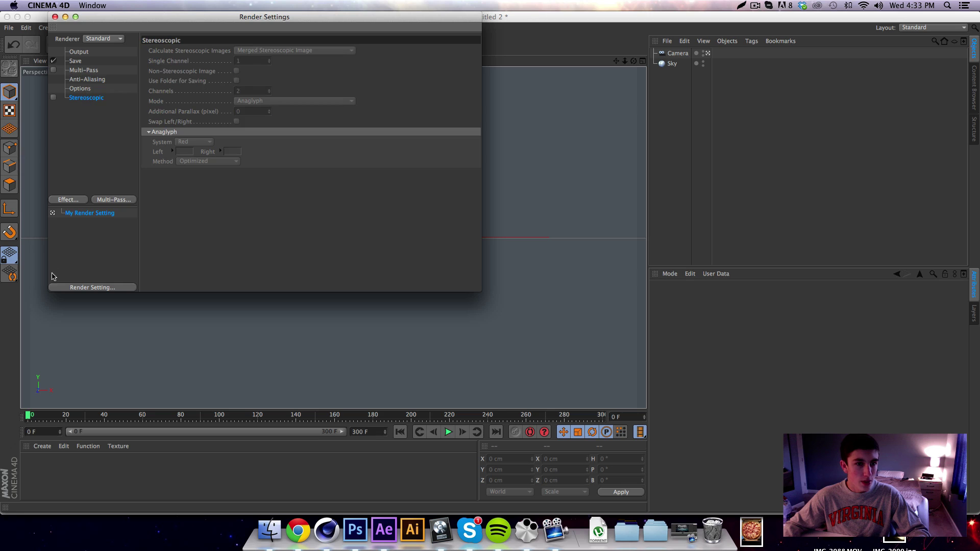
click(83, 198)
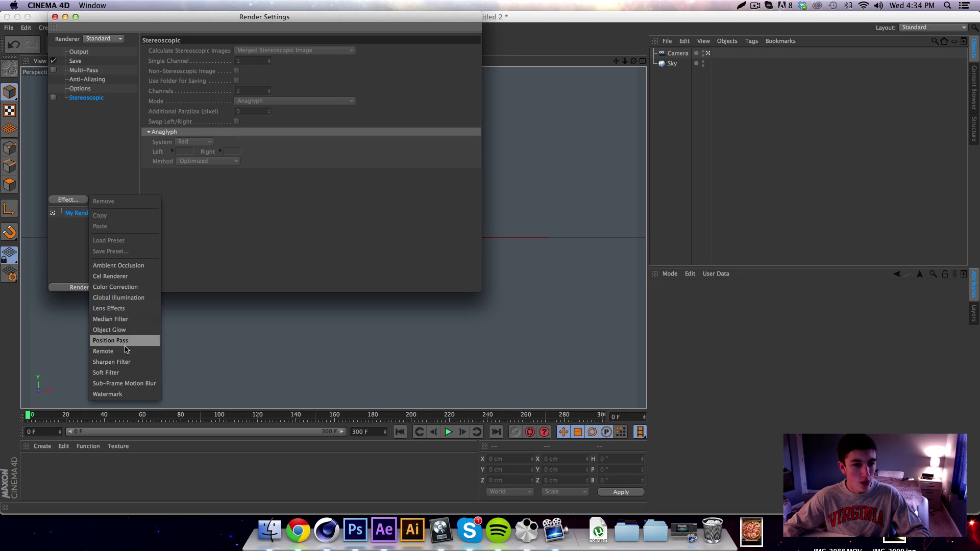
click(123, 265)
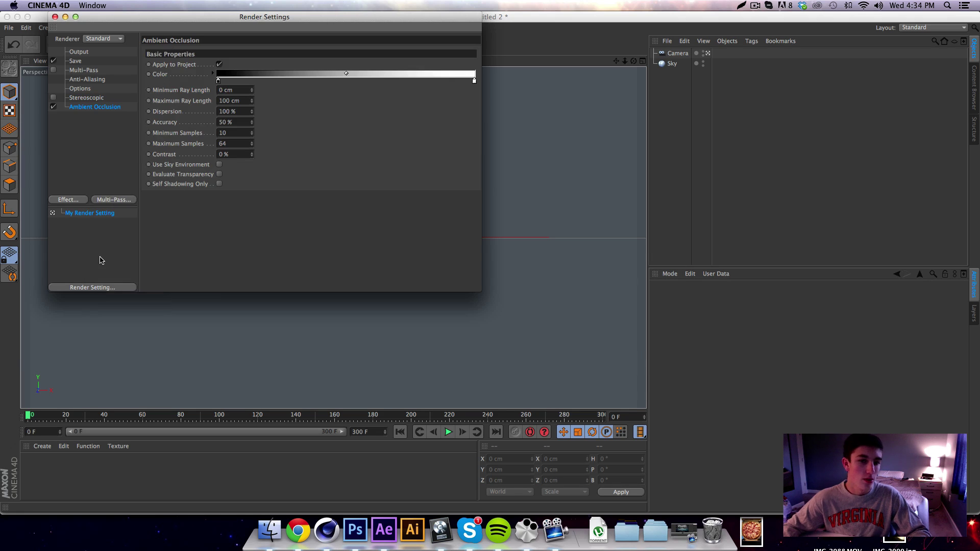
click(252, 153)
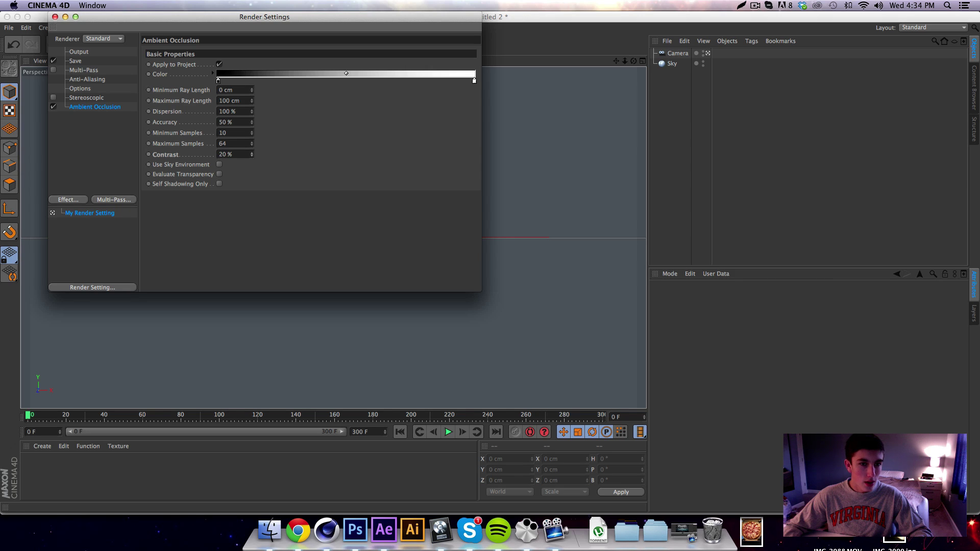
click(55, 17)
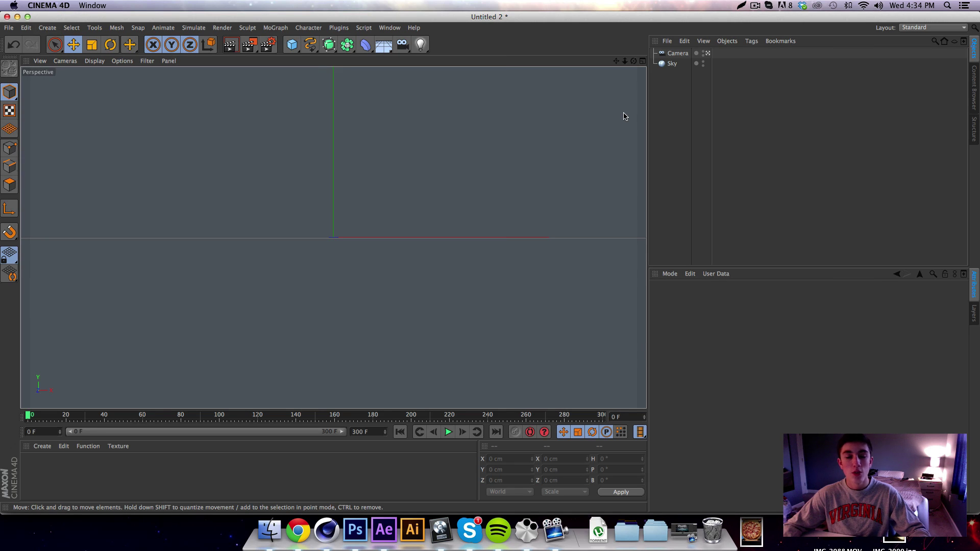
click(675, 55)
click(672, 64)
click(669, 53)
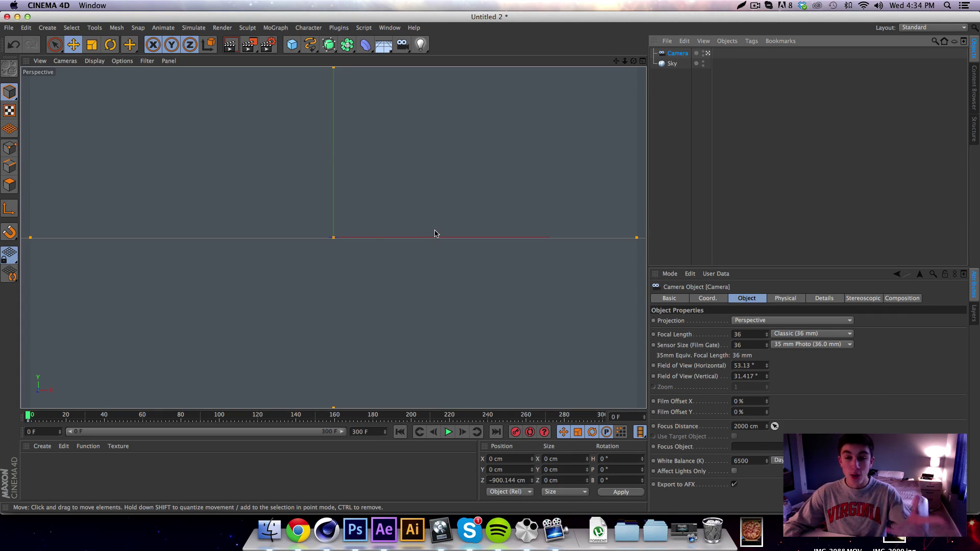
click(664, 65)
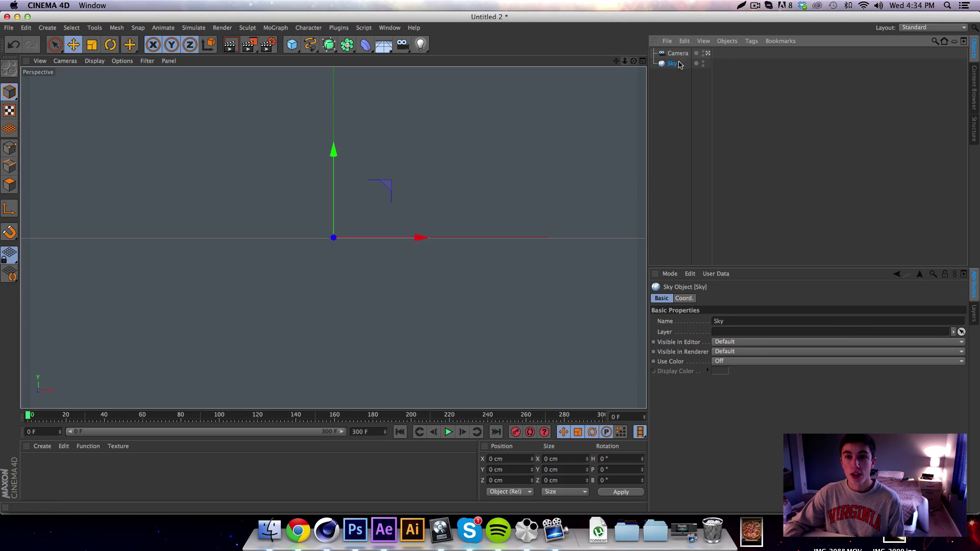
- Load the HDRI 018 material into the scene from the Prime presets' HDRI materials in the Content Browser
click(975, 101)
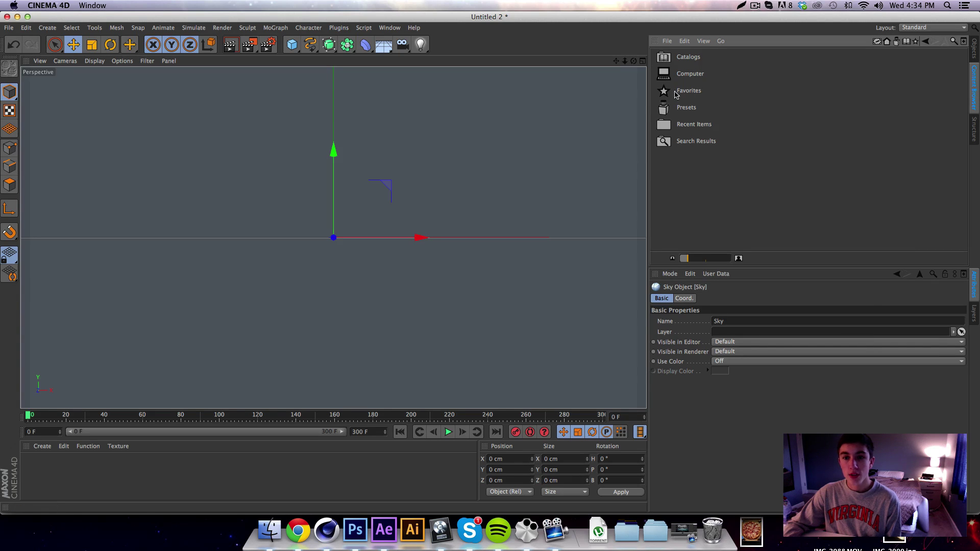
double_click(678, 107)
scroll(678, 107, down, 5)
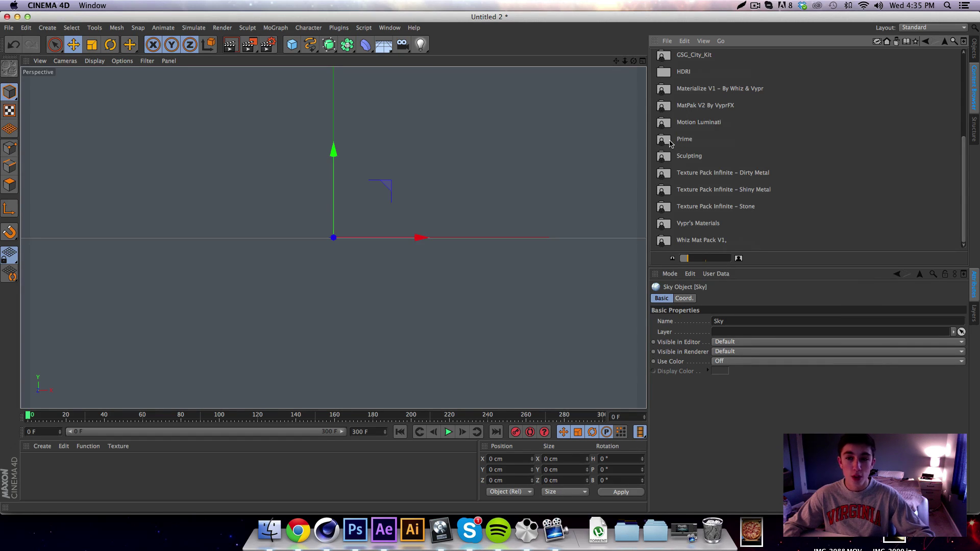
double_click(670, 142)
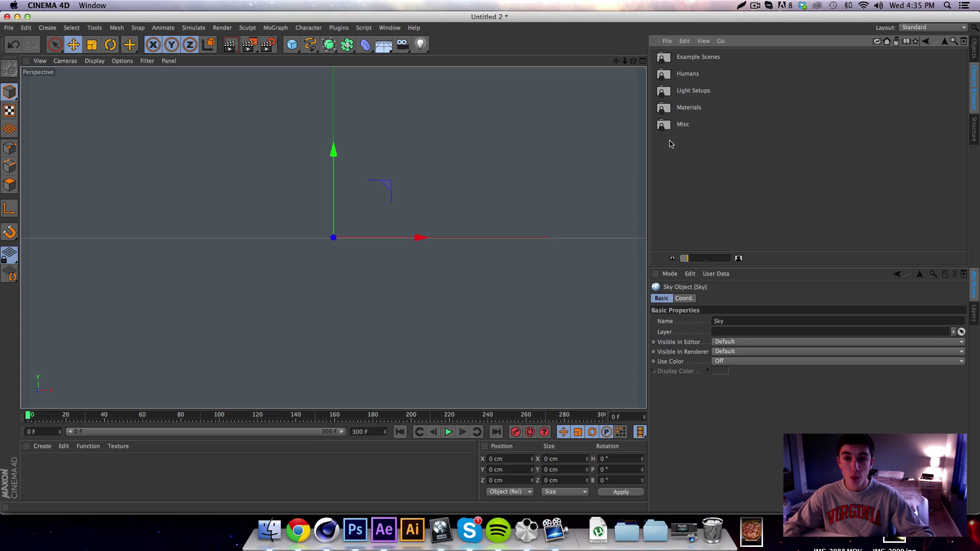
double_click(694, 108)
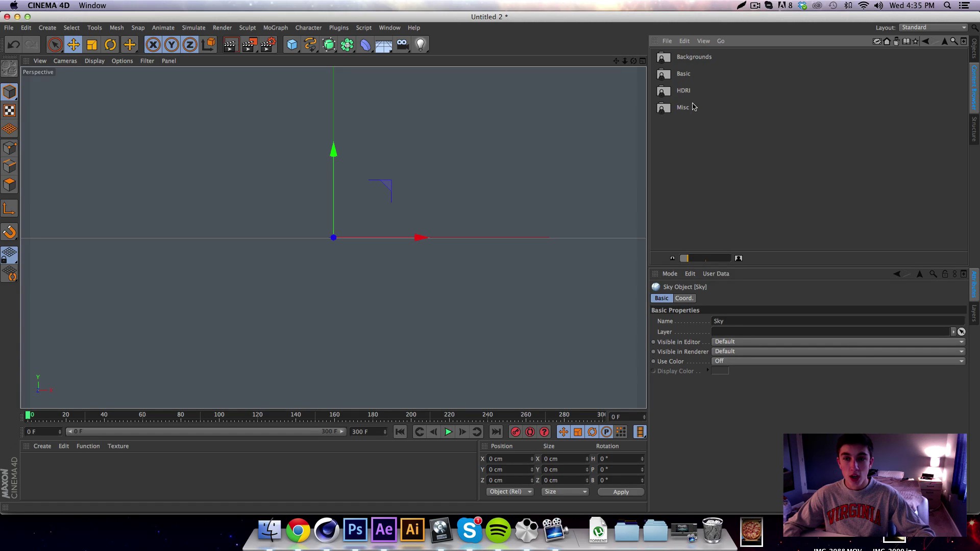
click(671, 91)
double_click(671, 92)
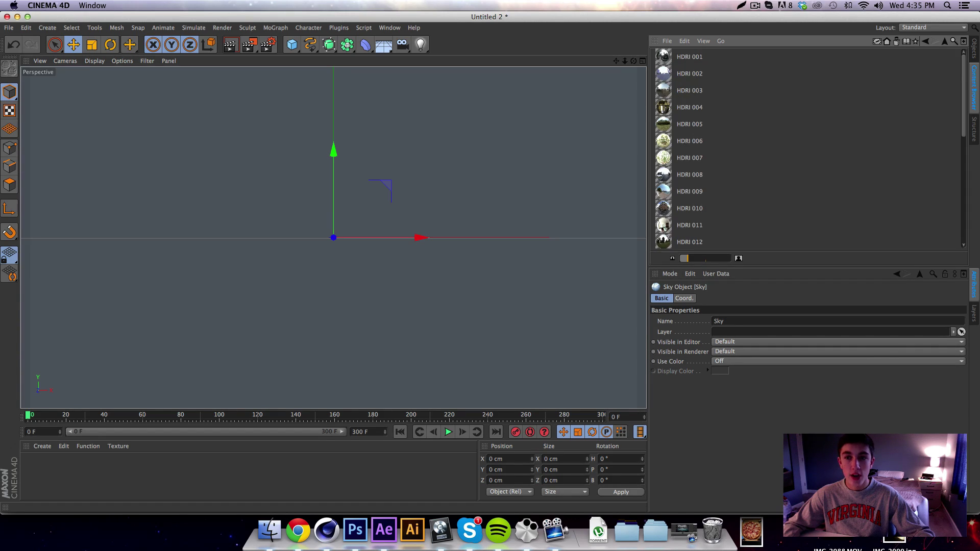
drag(964, 77, 958, 157)
click(674, 152)
double_click(674, 152)
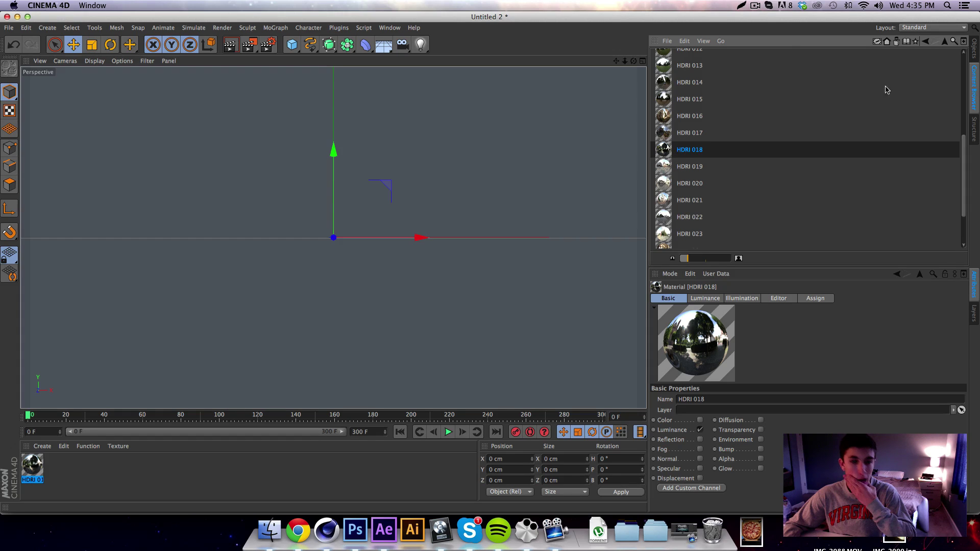
- Apply the HDRI 018 material to the Sky object and preview the render in the viewport
click(975, 49)
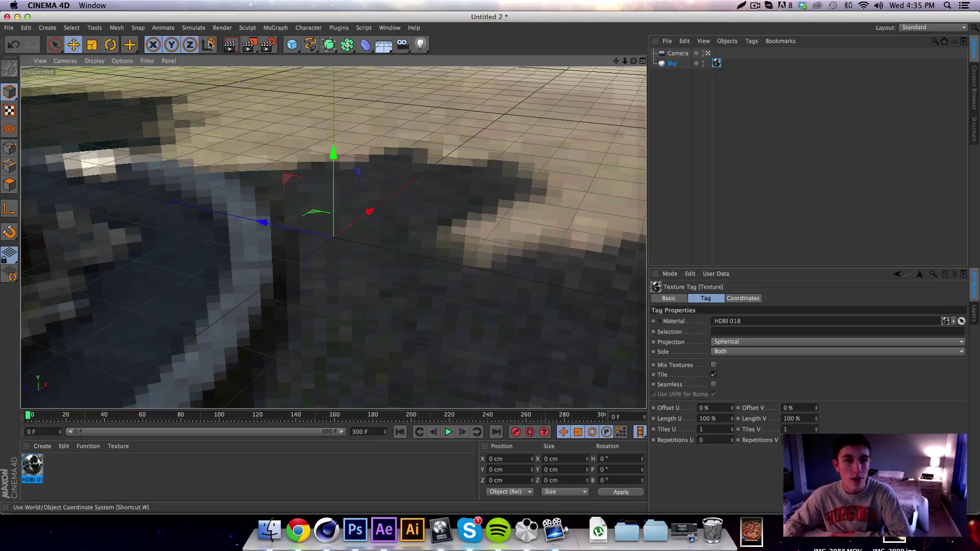
click(230, 46)
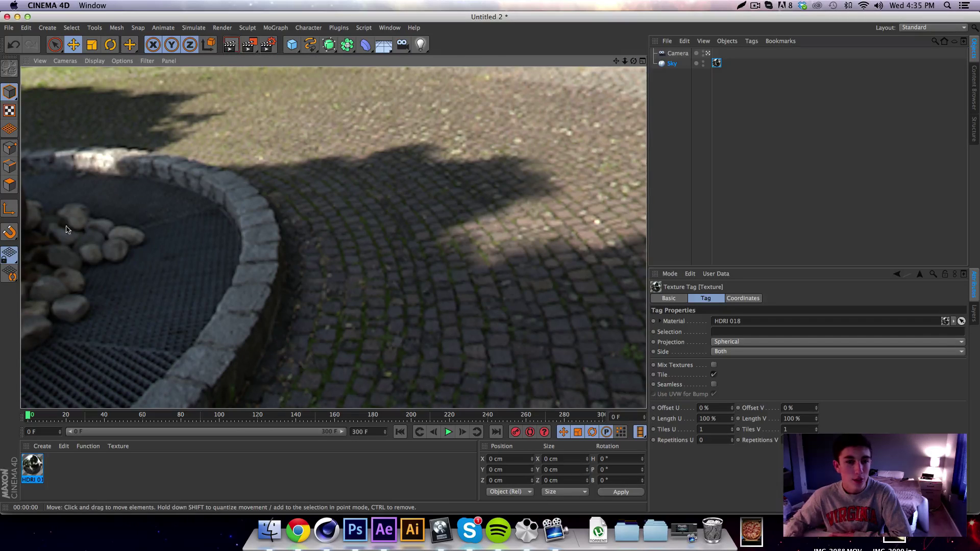
click(478, 251)
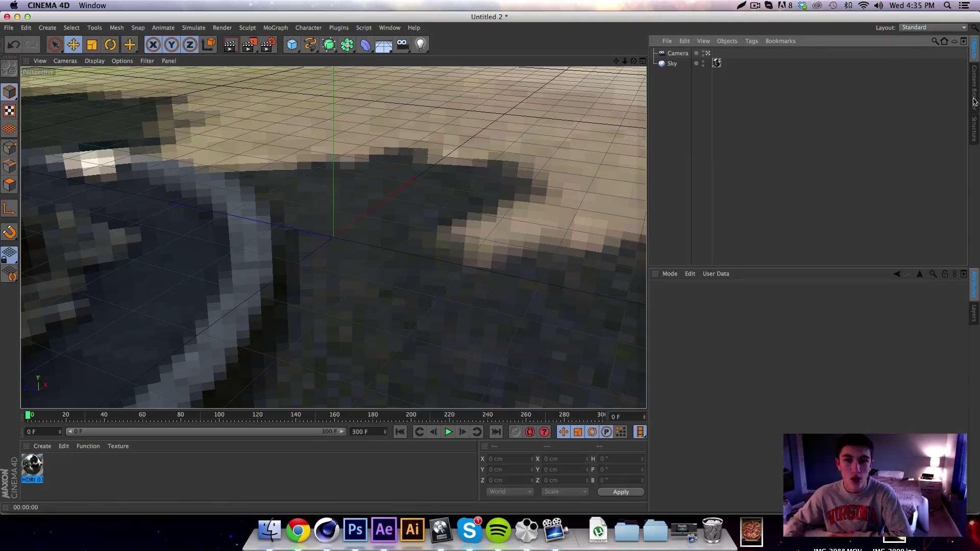
- Add a Compositing tag to the Sky object and disable Seen by Camera on it
click(672, 64)
right_click(669, 65)
mouse_move(722, 72)
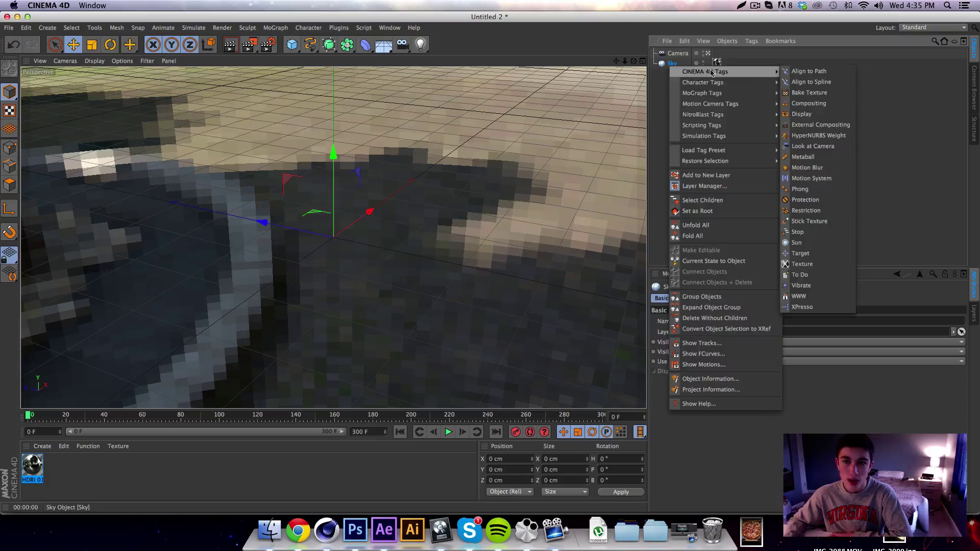
click(807, 103)
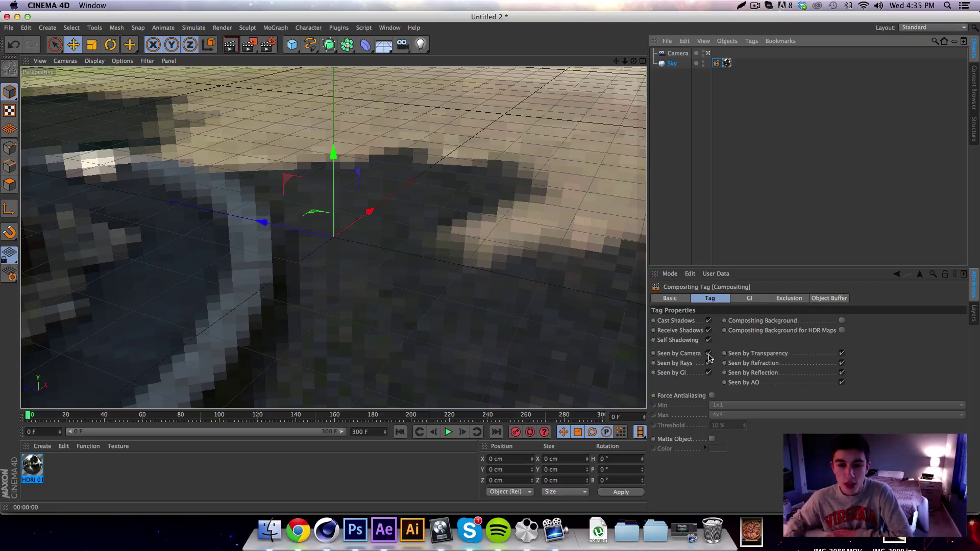
click(708, 353)
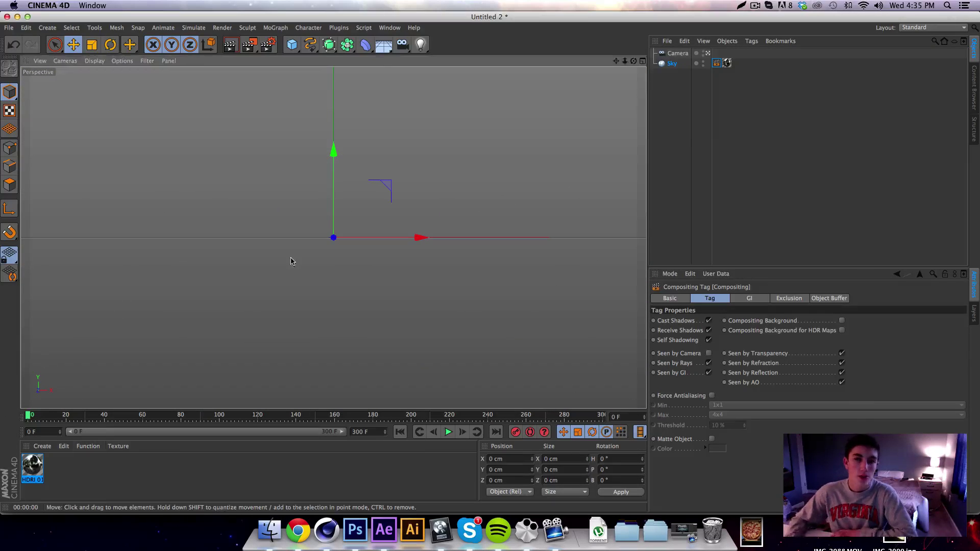
click(776, 95)
click(672, 63)
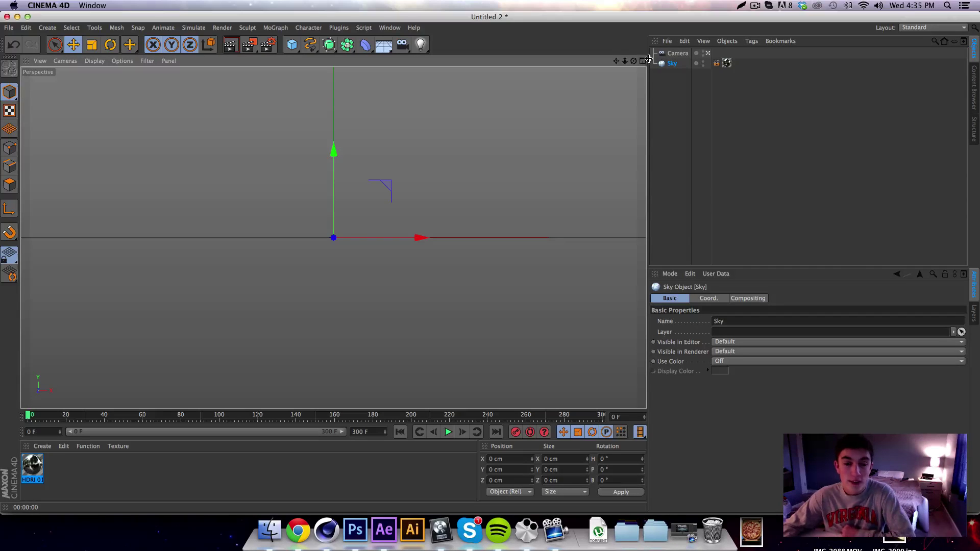
- Create a new material, set its preview shape to Object (Soft Shadow) and rotate the preview in the Material Editor
double_click(148, 472)
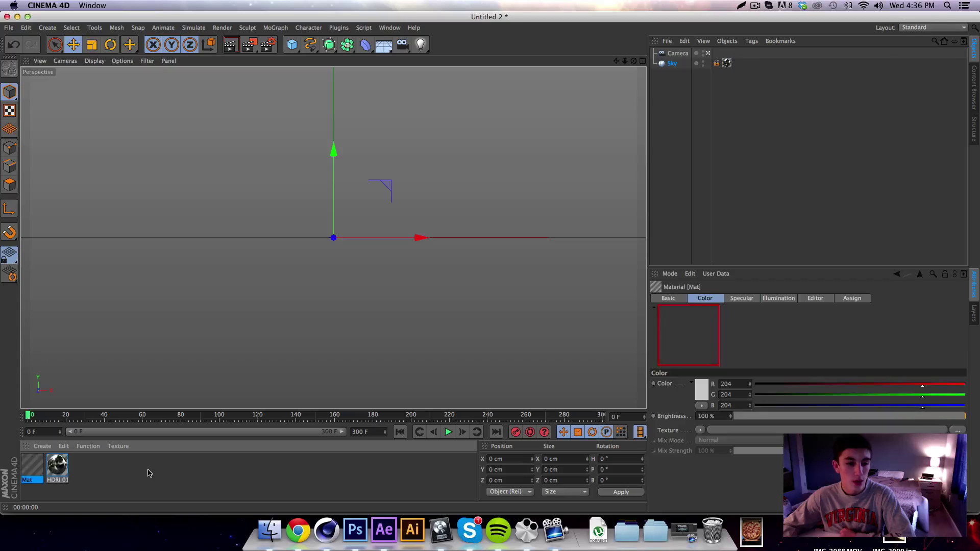
double_click(30, 468)
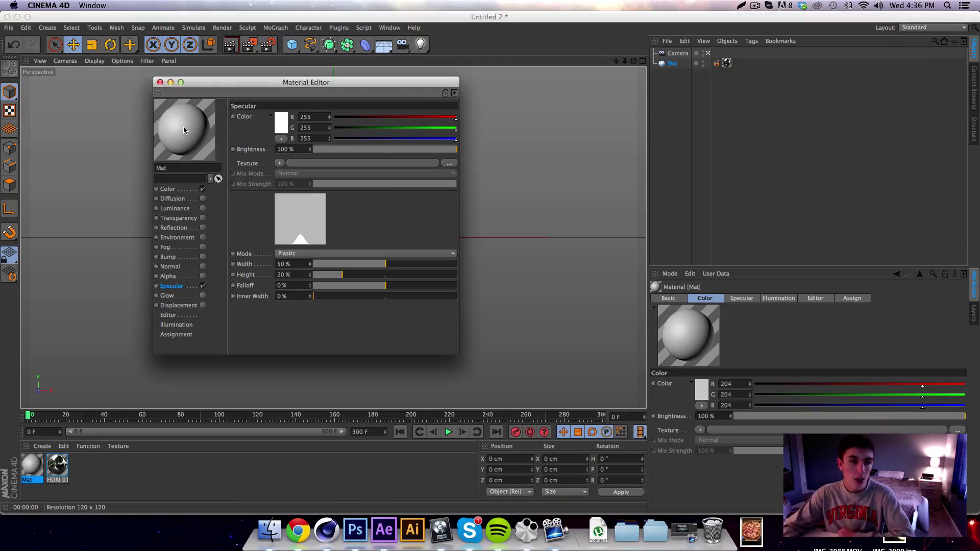
right_click(182, 127)
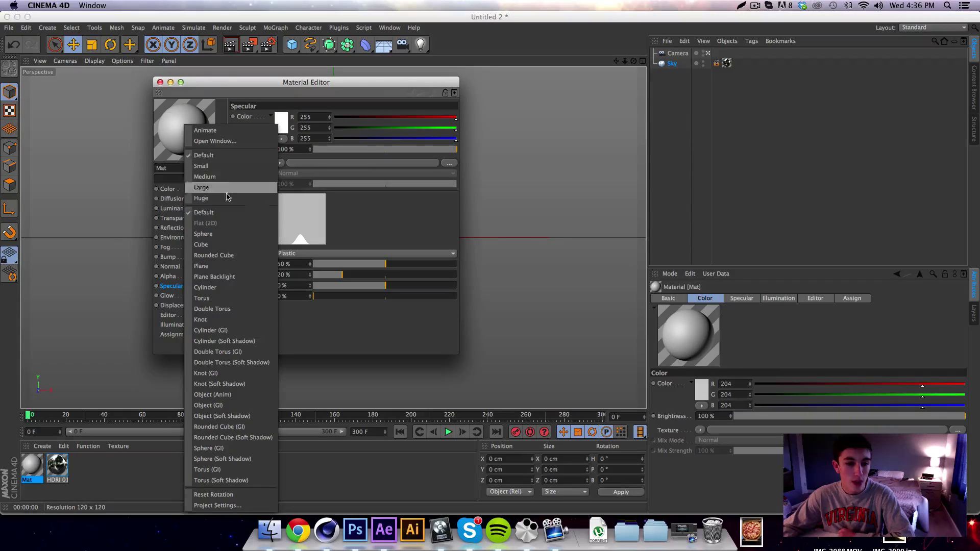
click(245, 416)
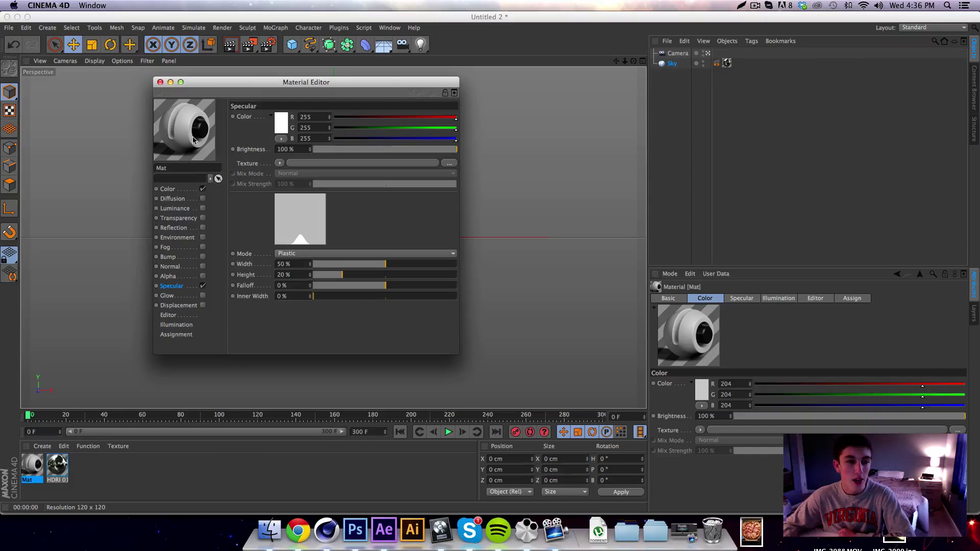
mouse_move(184, 127)
mouse_down()
mouse_move(194, 134)
mouse_move(185, 139)
mouse_move(195, 137)
mouse_move(184, 140)
mouse_move(195, 135)
mouse_move(186, 137)
mouse_up()
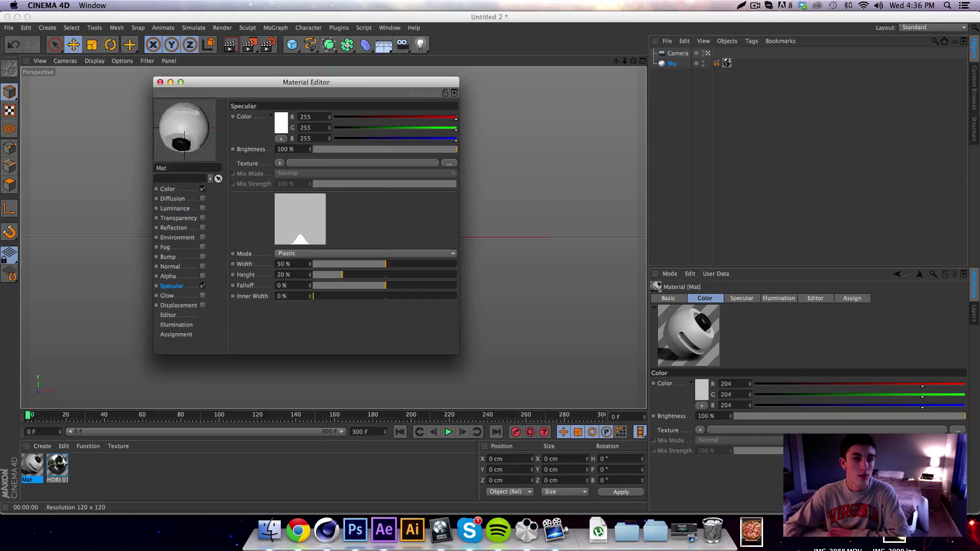
drag(190, 117, 202, 116)
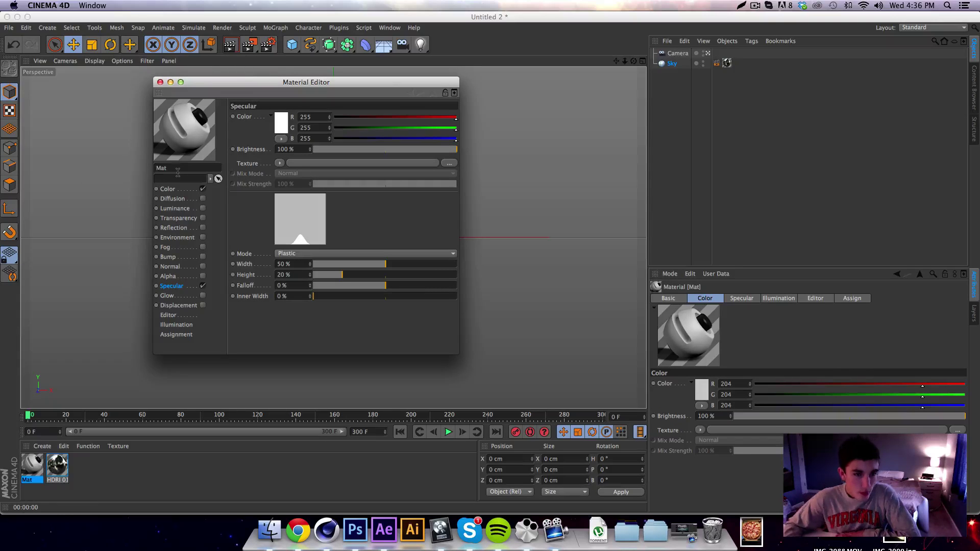
- Open the new material's Color channel, switch to Chrome and browse Google Images results for "metal texture seamless"
click(184, 189)
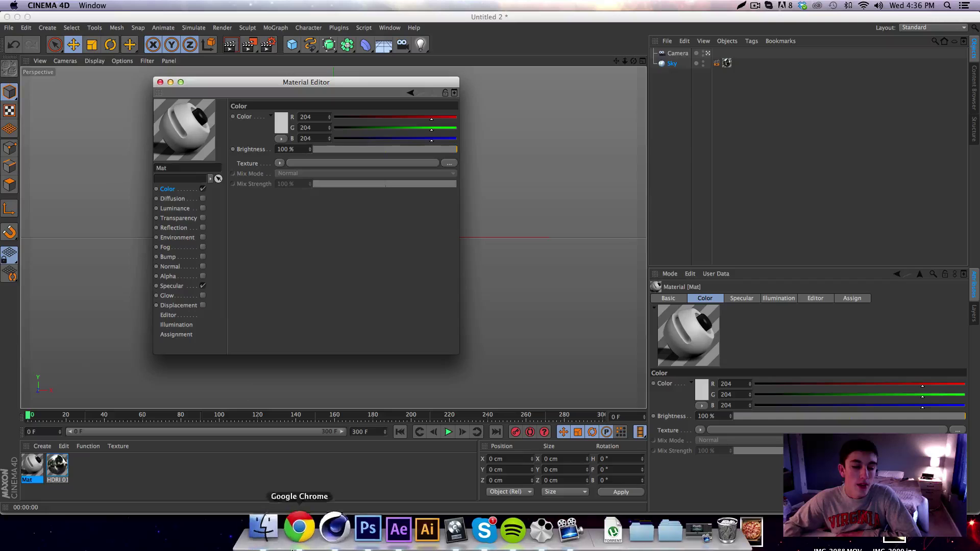
click(298, 531)
click(242, 40)
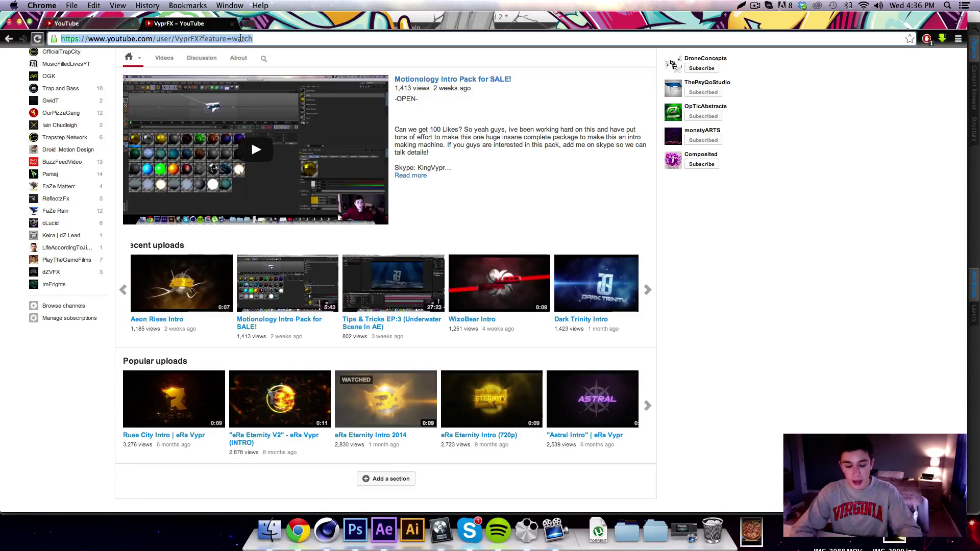
text(metal tre)
key(BackSpace)
key(BackSpace)
text(exture )
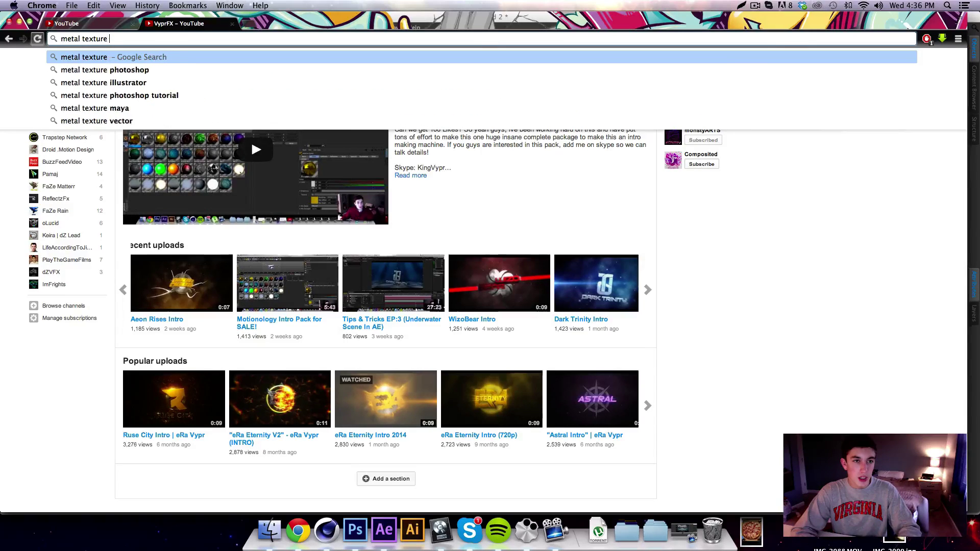
text(seamless)
key(Return)
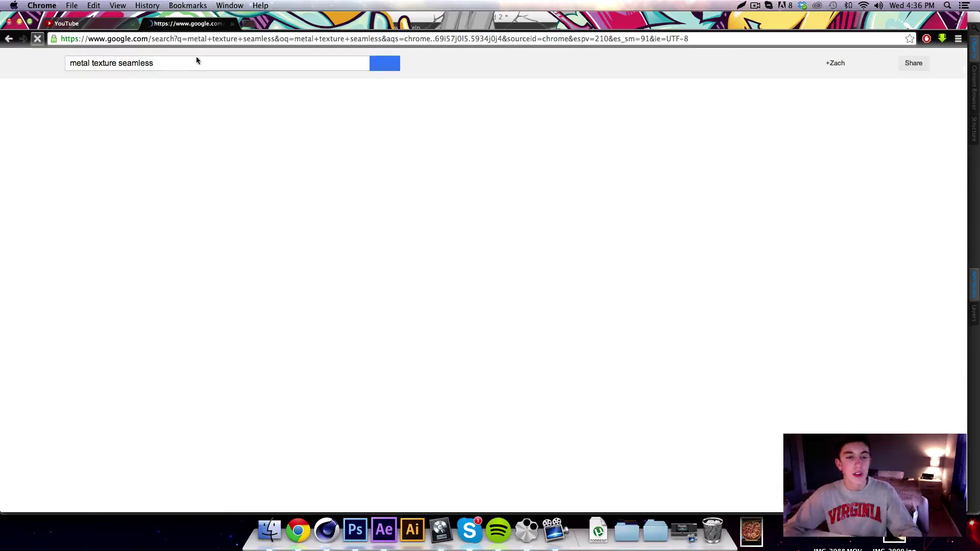
click(111, 95)
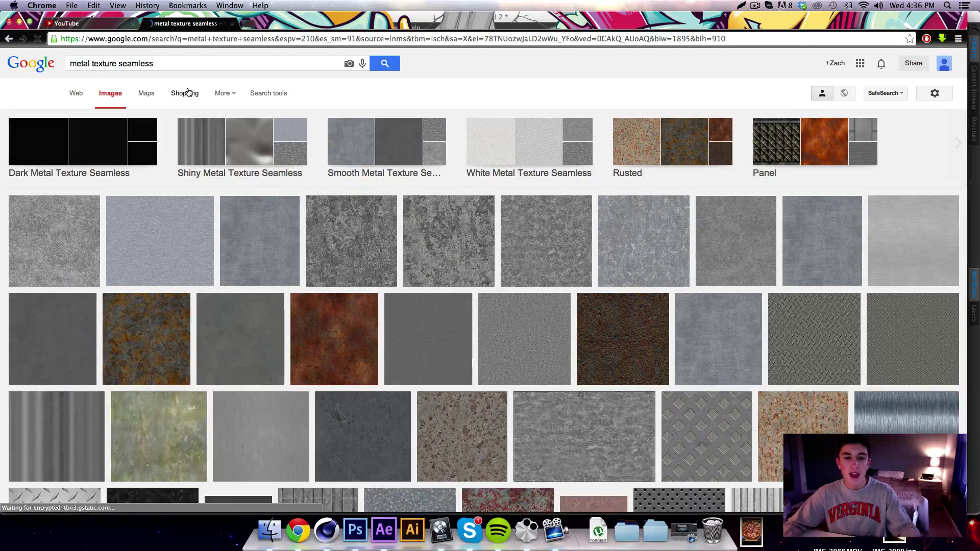
scroll(519, 312, down, 3)
scroll(519, 312, down, 5)
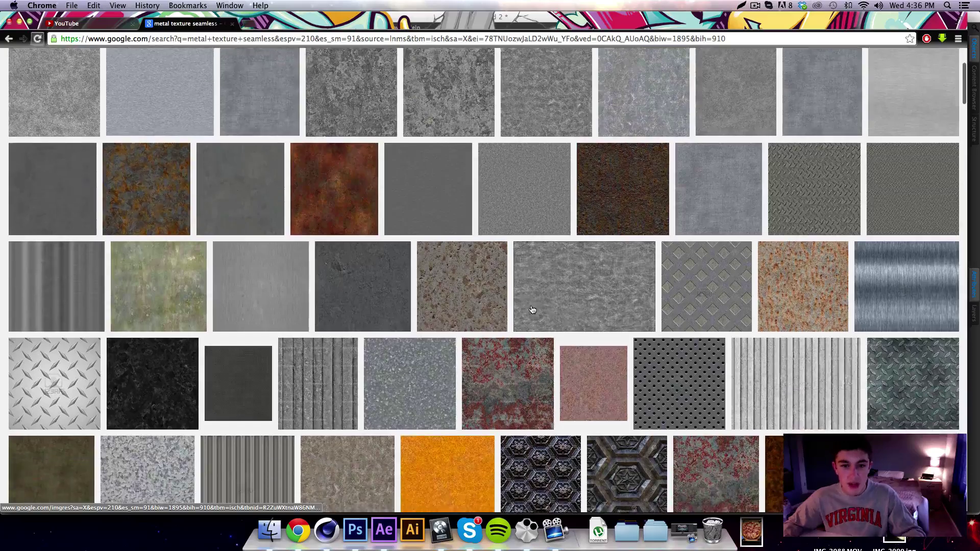
- Look through the "metal texture seamless" image results for a suitable seamless metal texture
scroll(145, 321, down, 3)
scroll(145, 320, down, 3)
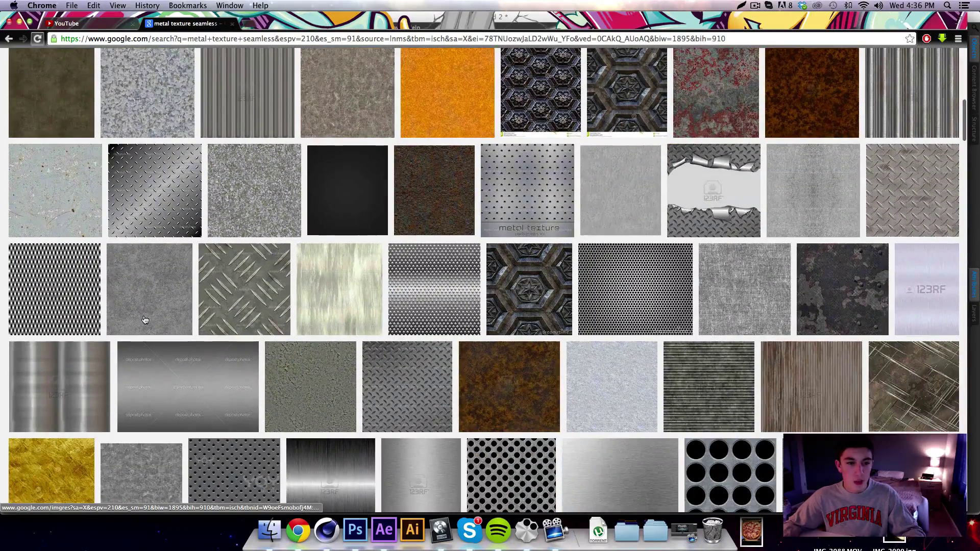
scroll(203, 312, down, 13)
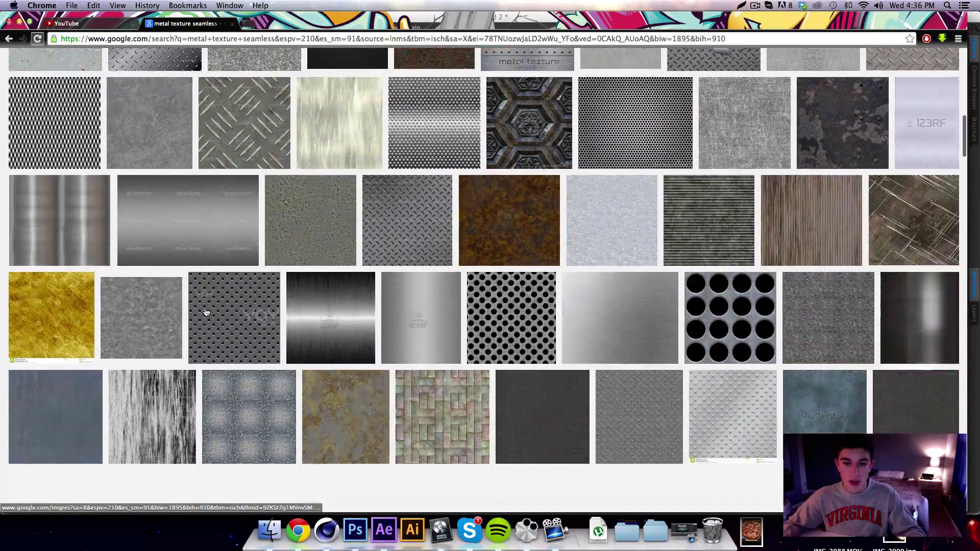
scroll(206, 310, down, 20)
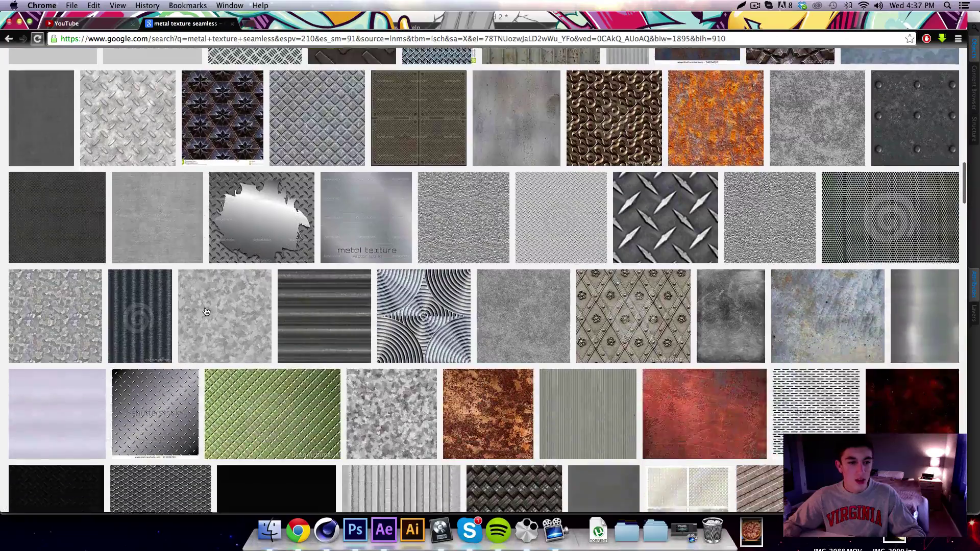
scroll(207, 312, up, 20)
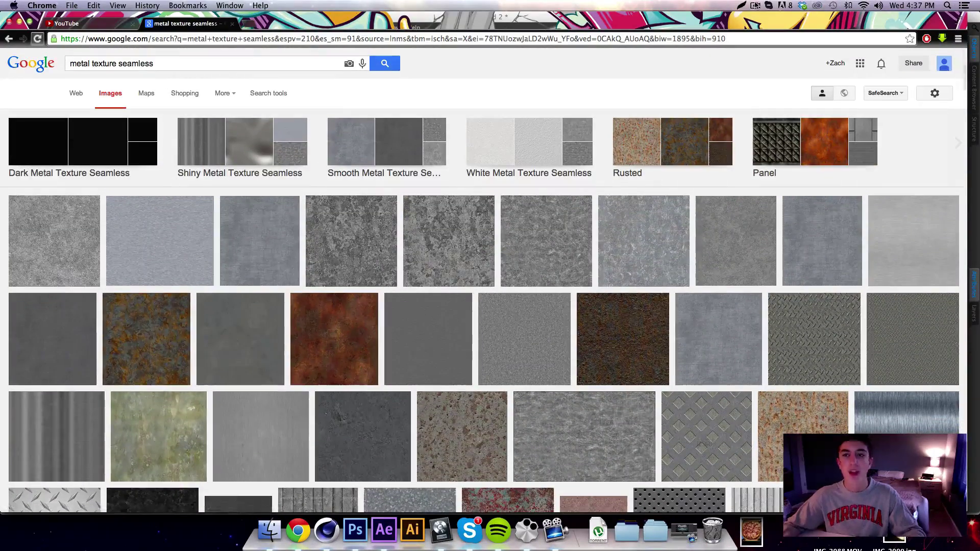
click(756, 7)
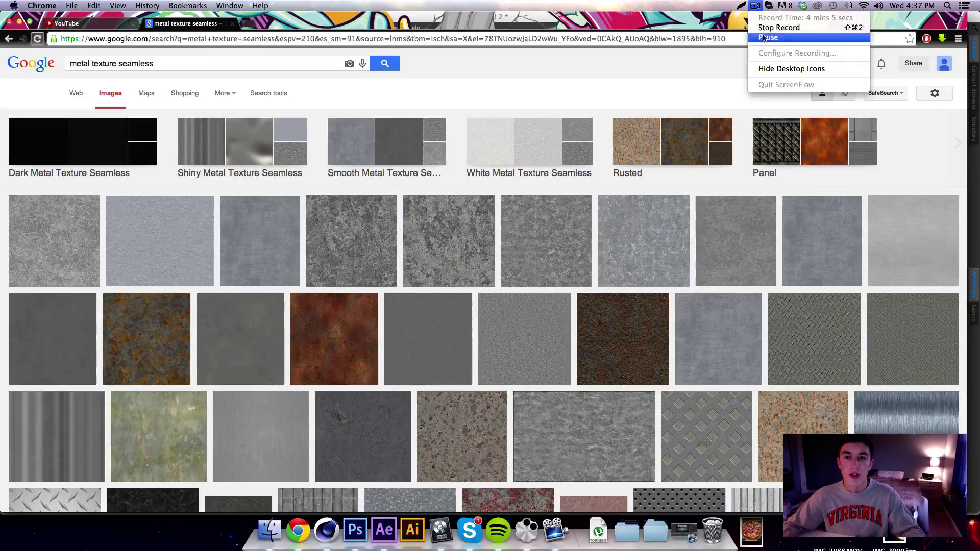
click(767, 31)
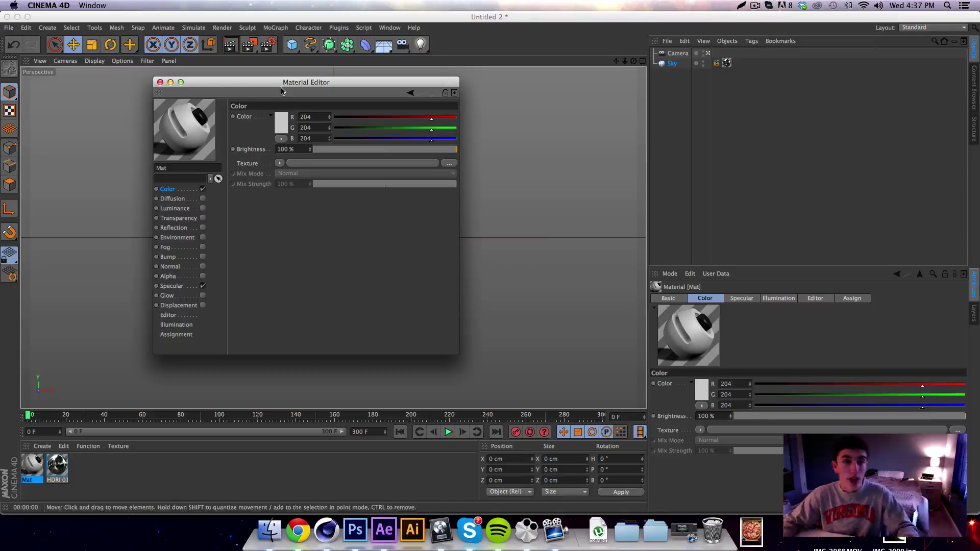
- In Cinema 4D, load seammmlesss.jpg from the Mats folder as the material's Color texture without copying it to the project location
drag(278, 85, 462, 84)
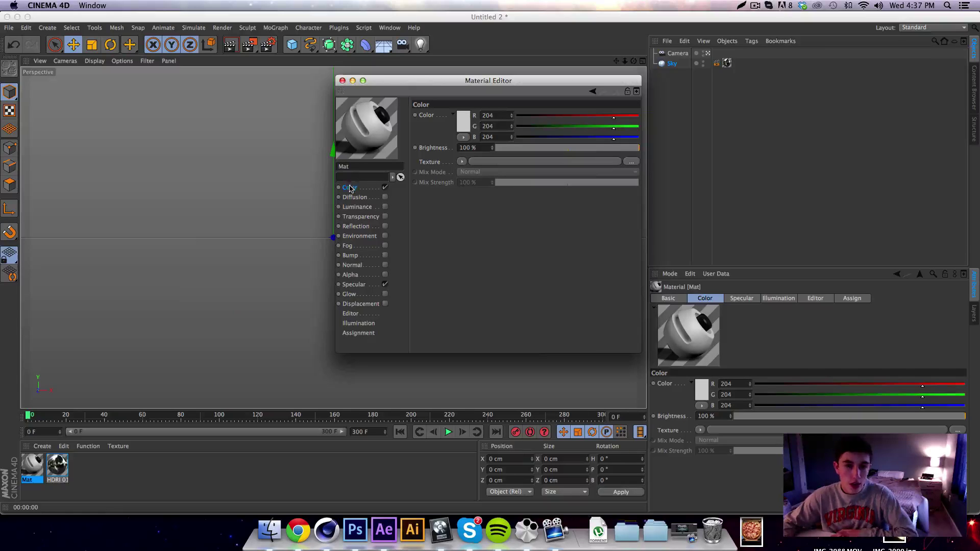
click(463, 163)
click(472, 185)
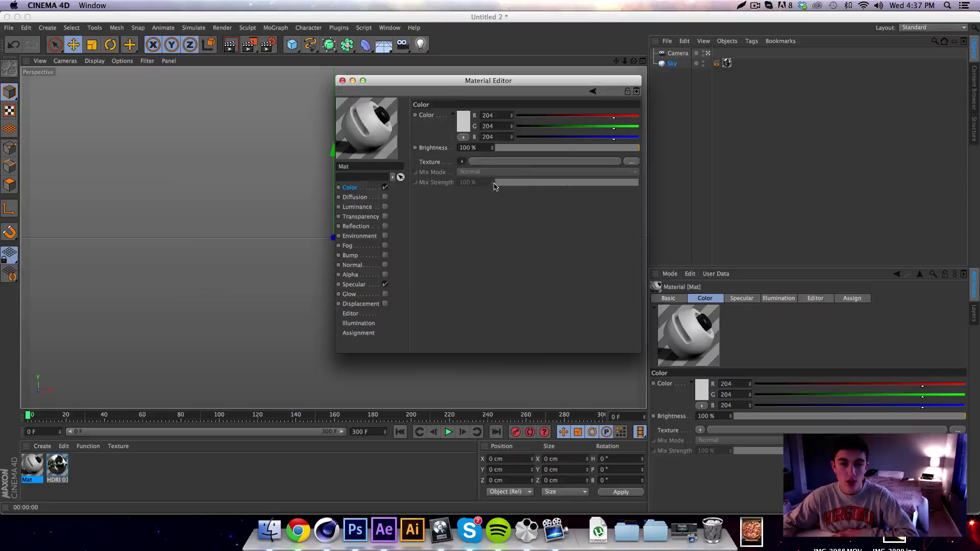
scroll(464, 247, down, 10)
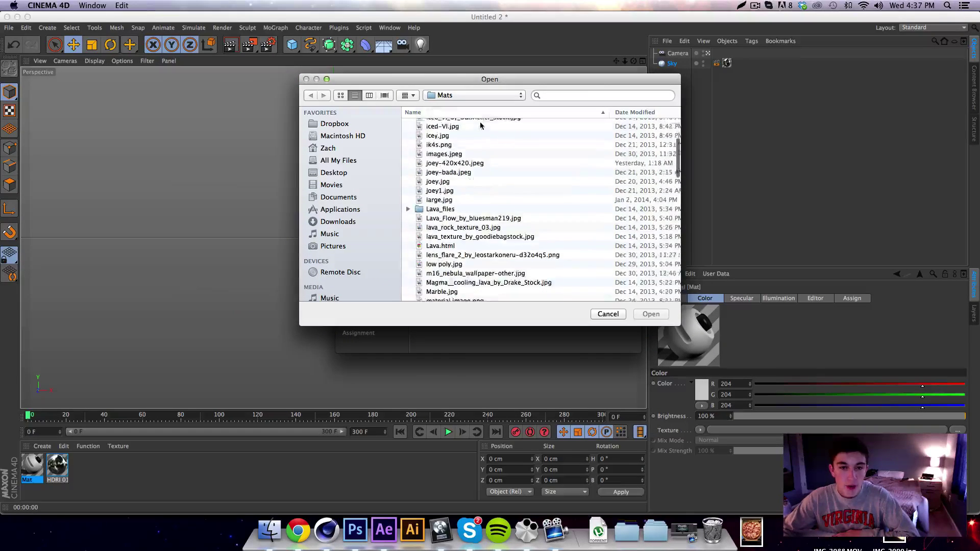
scroll(465, 248, down, 5)
click(455, 227)
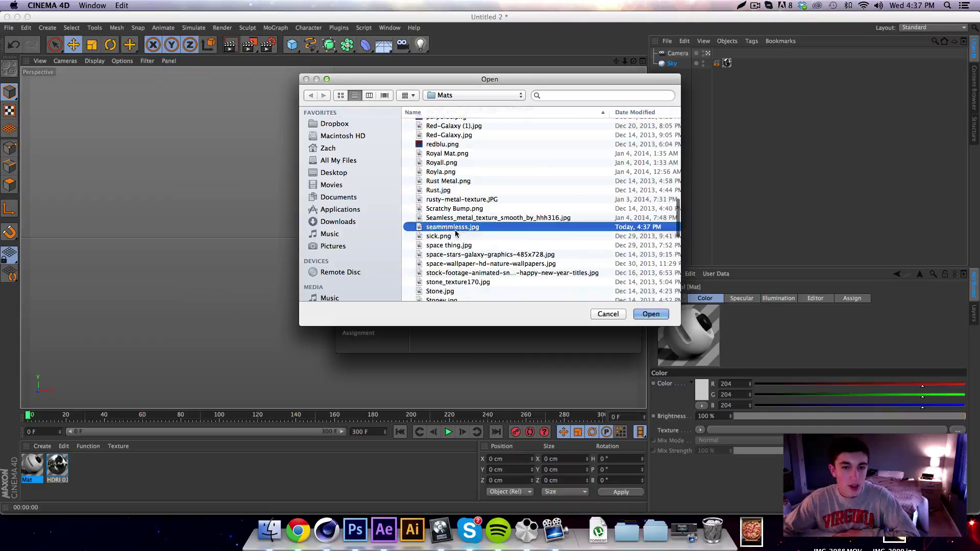
click(645, 318)
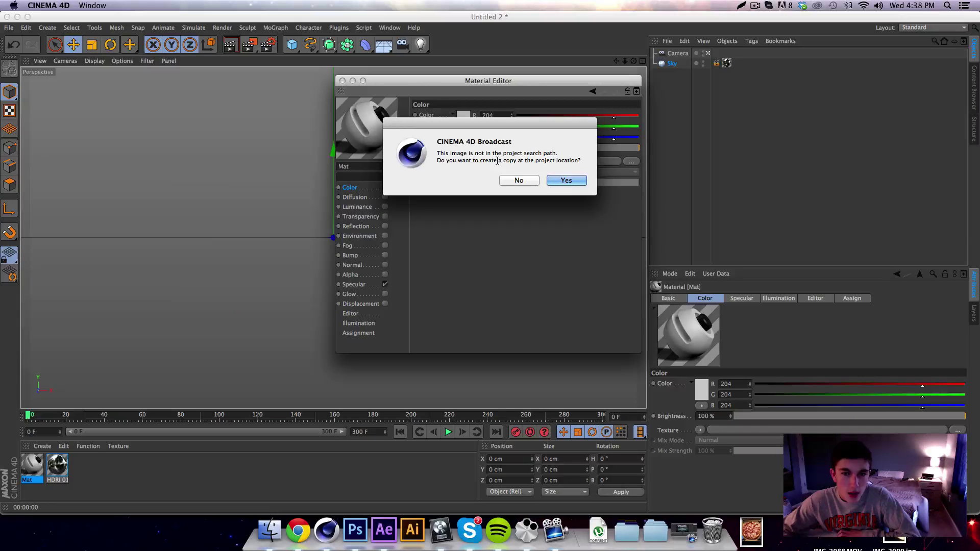
click(518, 180)
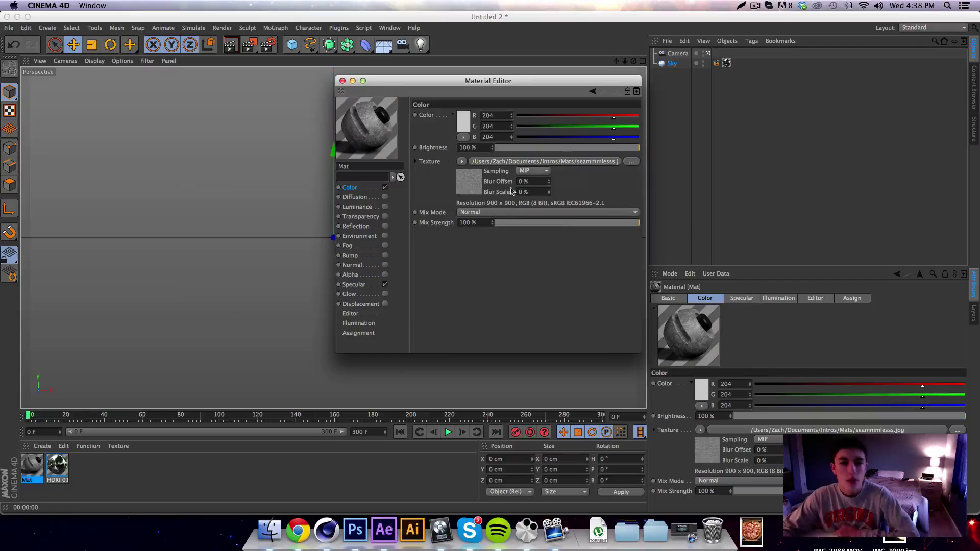
- Set the Color channel's base color to black and its texture Mix Strength to 80%
click(466, 126)
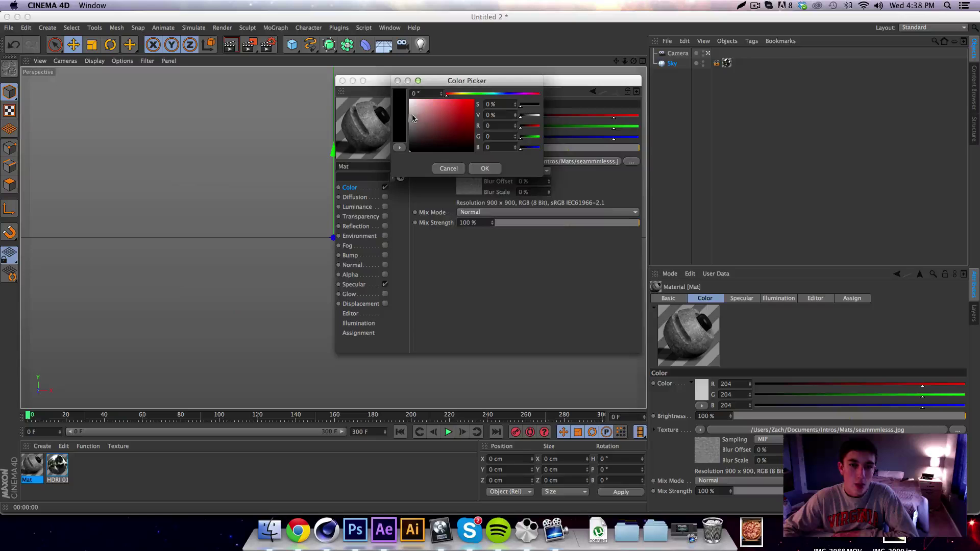
click(498, 172)
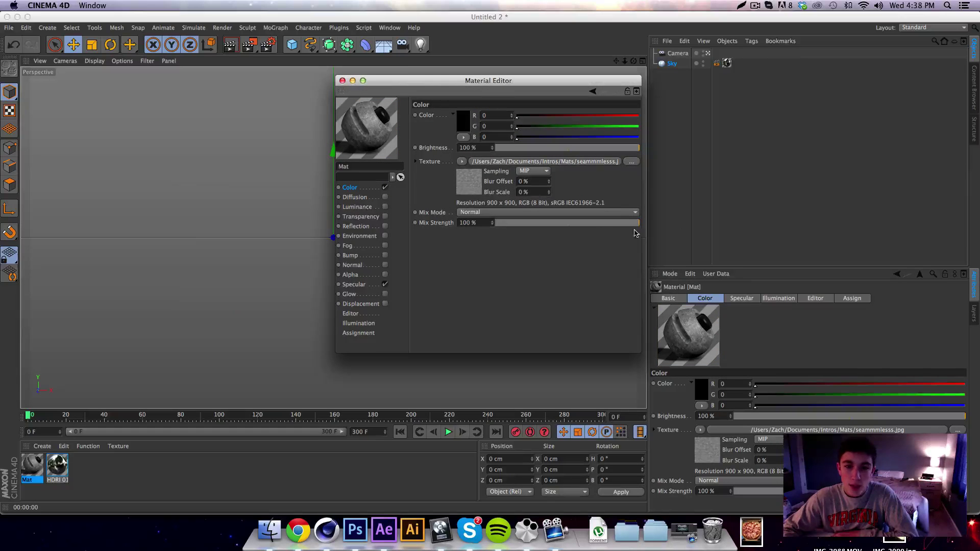
drag(633, 223, 628, 224)
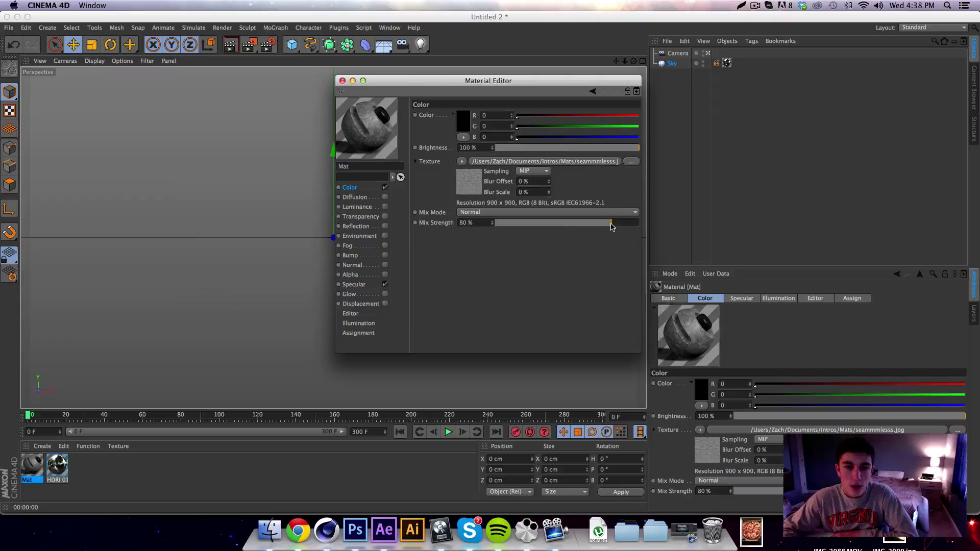
- Wrap the Color texture in a Layer shader and add a Brightness / Contrast / Gamma effect with Contrast at 16%
click(462, 162)
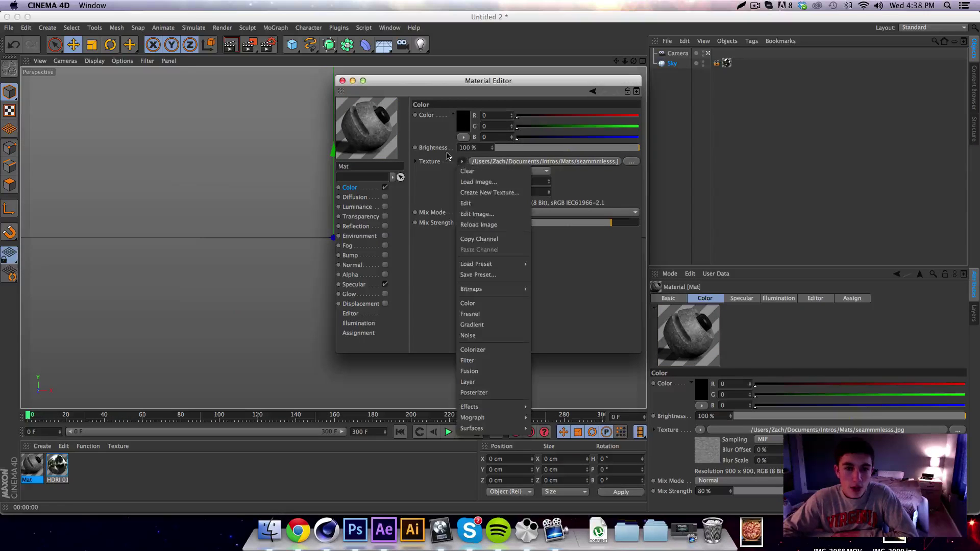
click(468, 382)
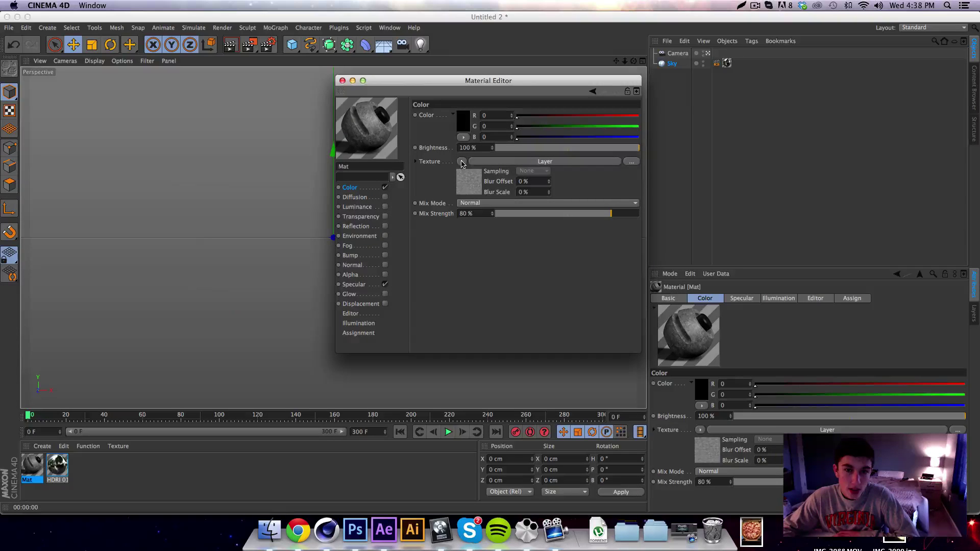
click(512, 163)
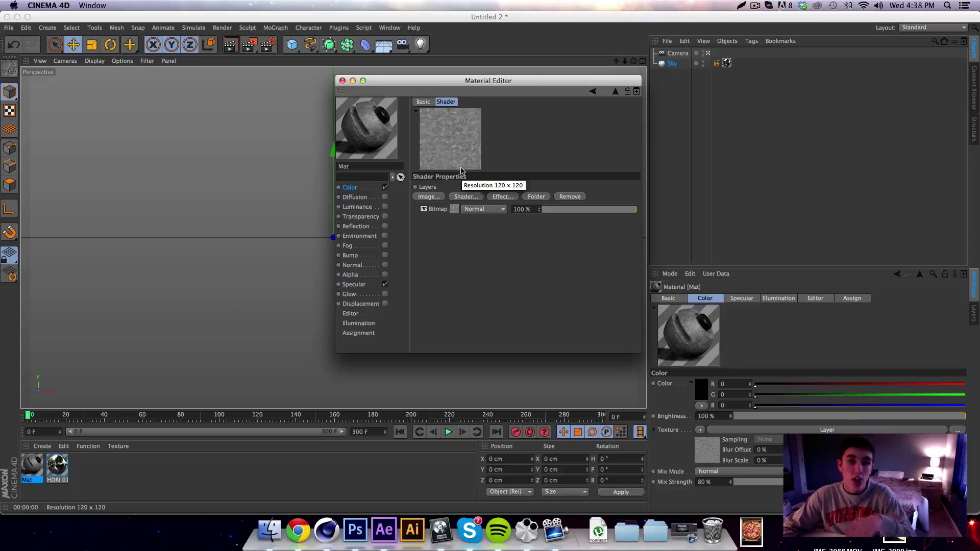
click(503, 197)
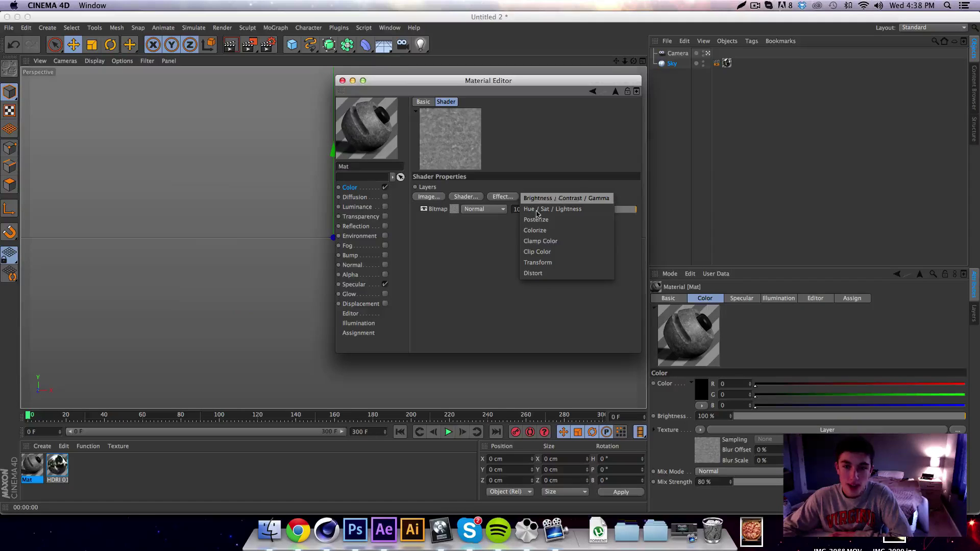
click(562, 199)
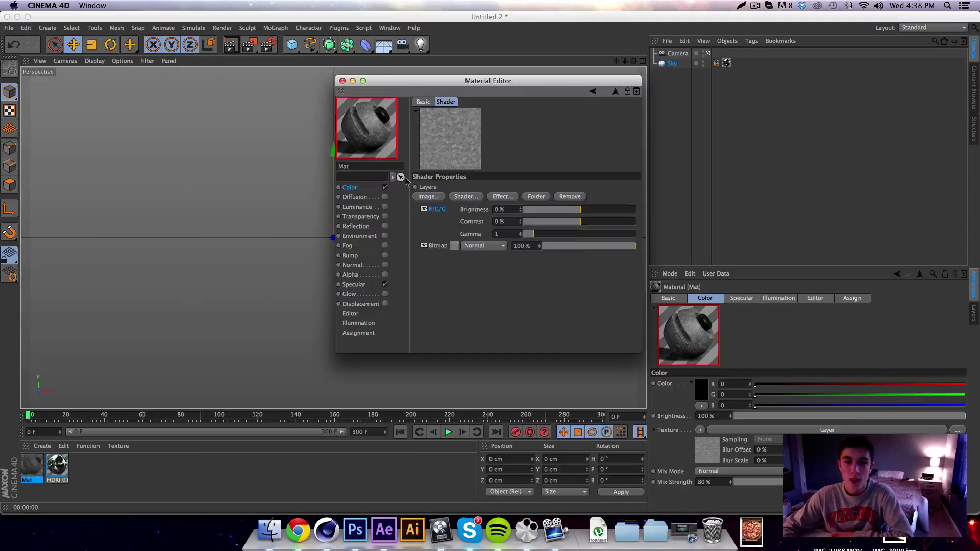
click(598, 221)
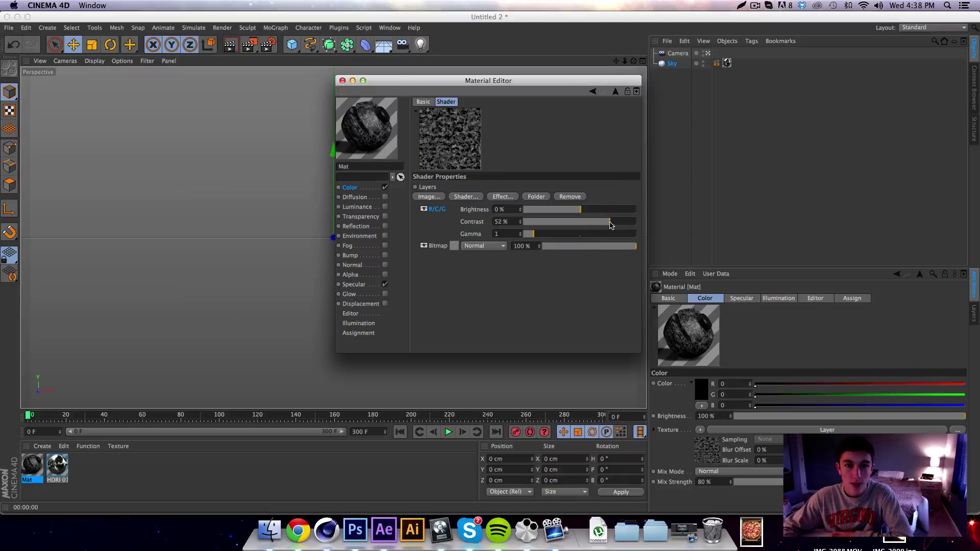
click(594, 223)
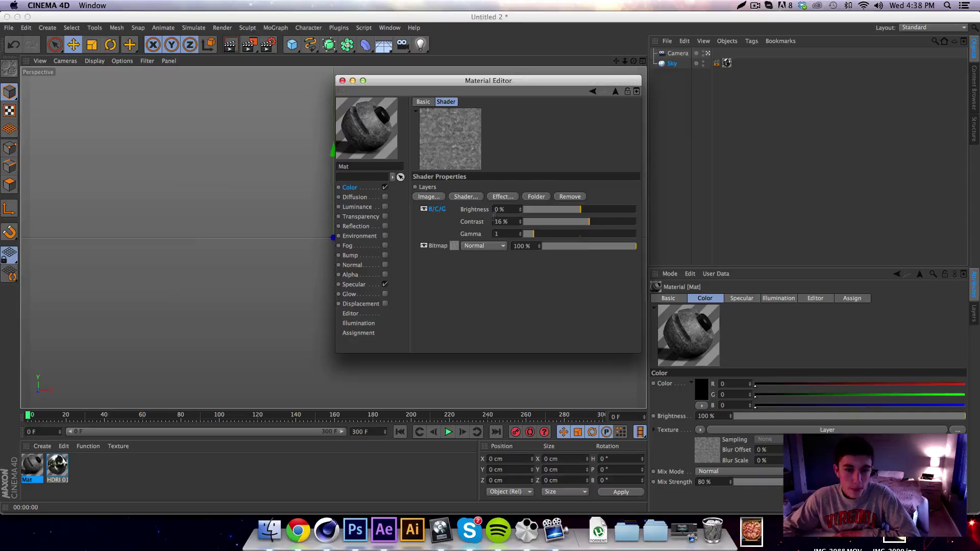
click(361, 188)
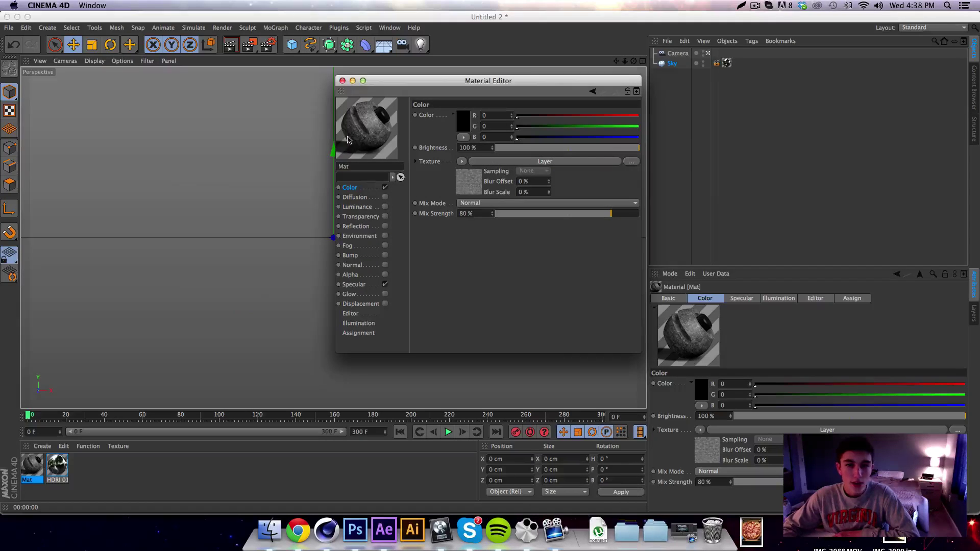
- Rotate the material preview and switch its preview shape to Sphere (Soft Shadow)
drag(384, 127, 364, 130)
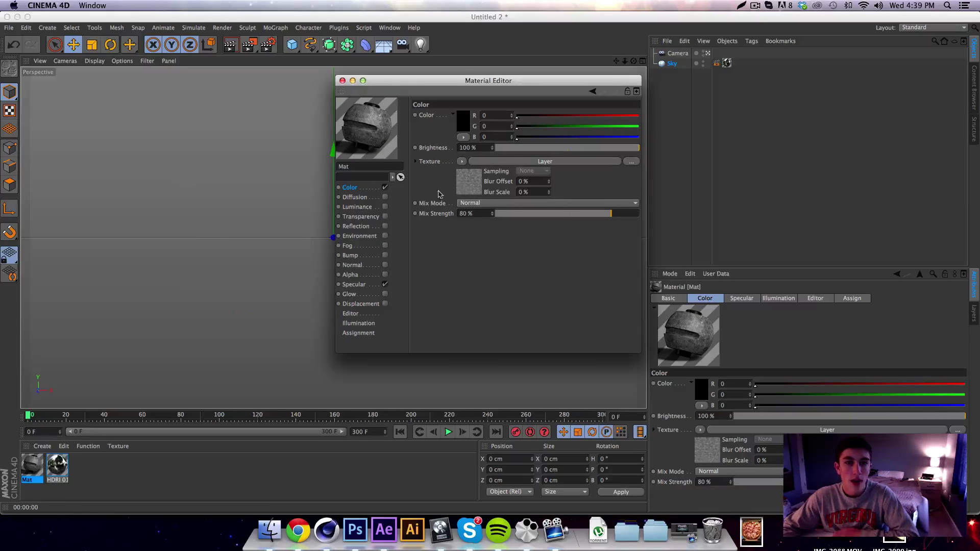
right_click(377, 127)
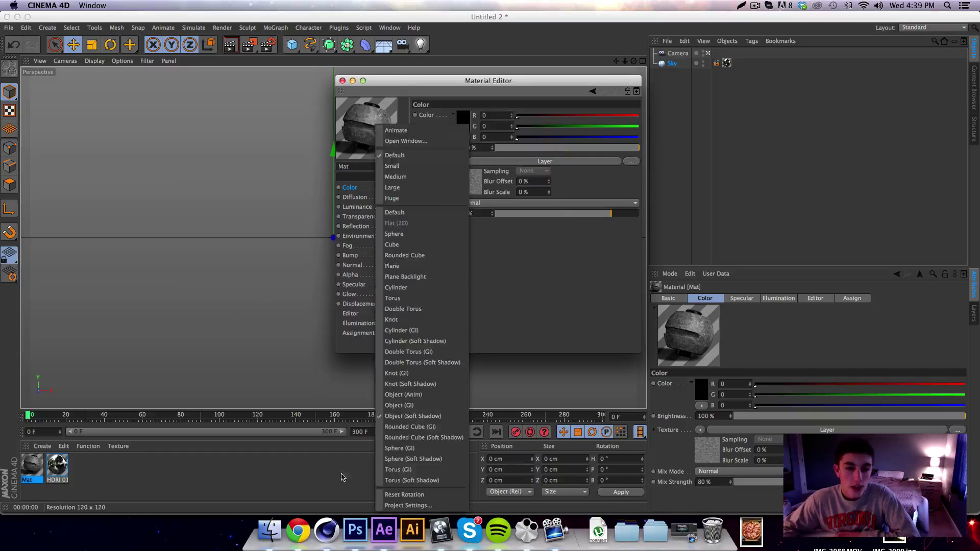
click(422, 463)
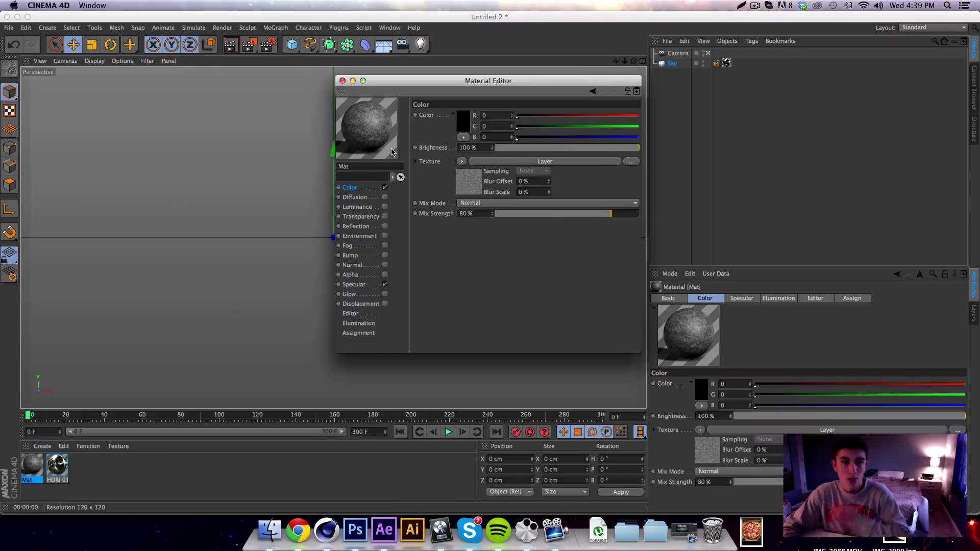
- Enable the material's Reflection channel with Brightness at 50% and Blurriness at 25%
click(385, 226)
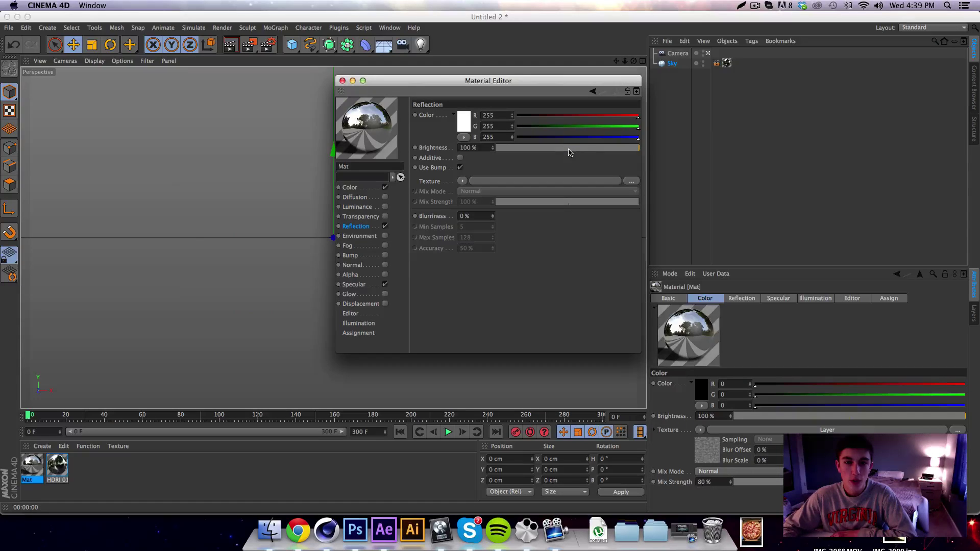
click(569, 149)
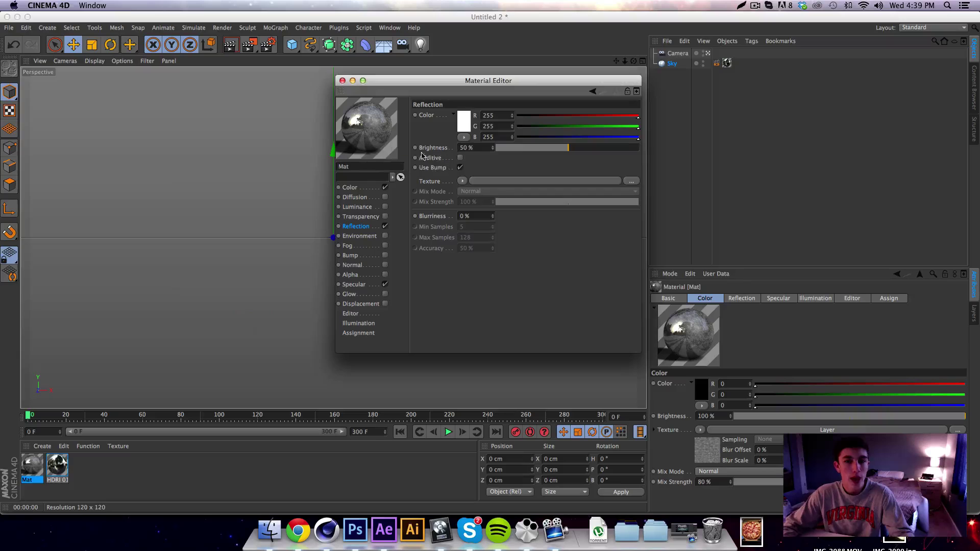
drag(492, 217, 493, 215)
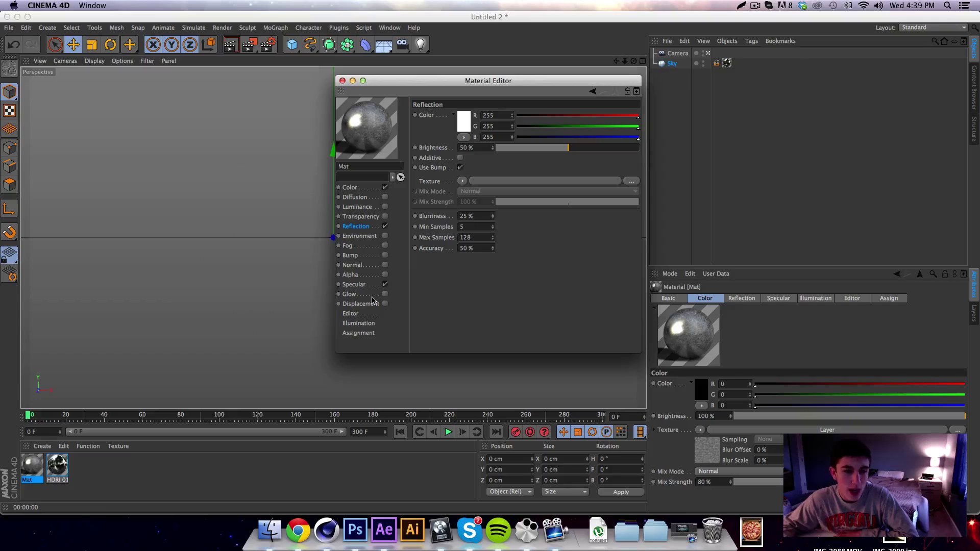
- Enable the Bump channel and copy the Color channel's Layer shader into its texture
click(385, 255)
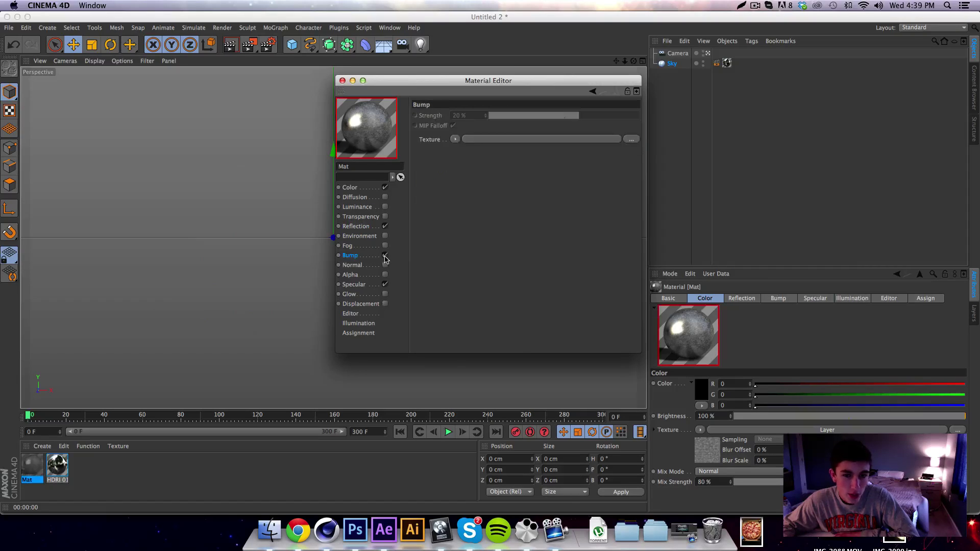
click(456, 140)
click(374, 180)
click(350, 187)
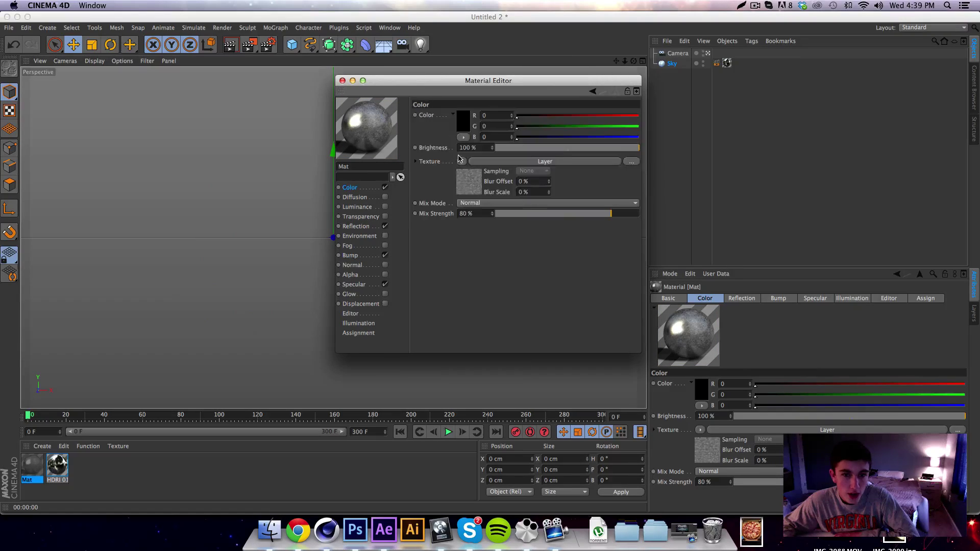
click(462, 162)
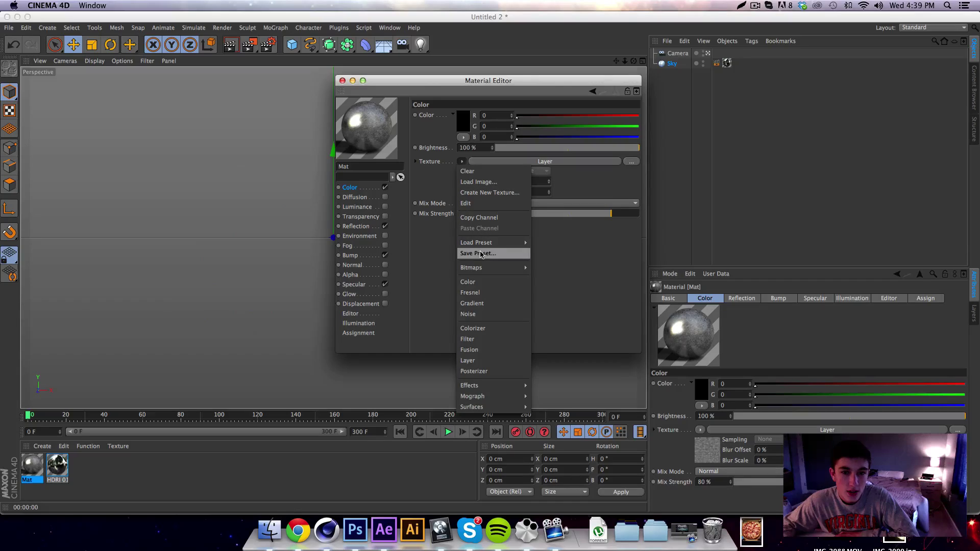
click(480, 217)
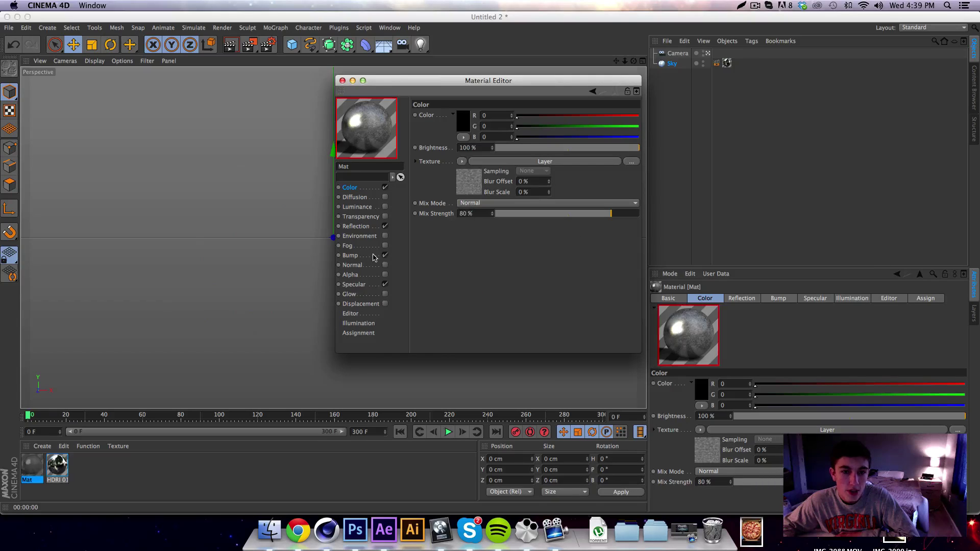
click(372, 258)
click(455, 139)
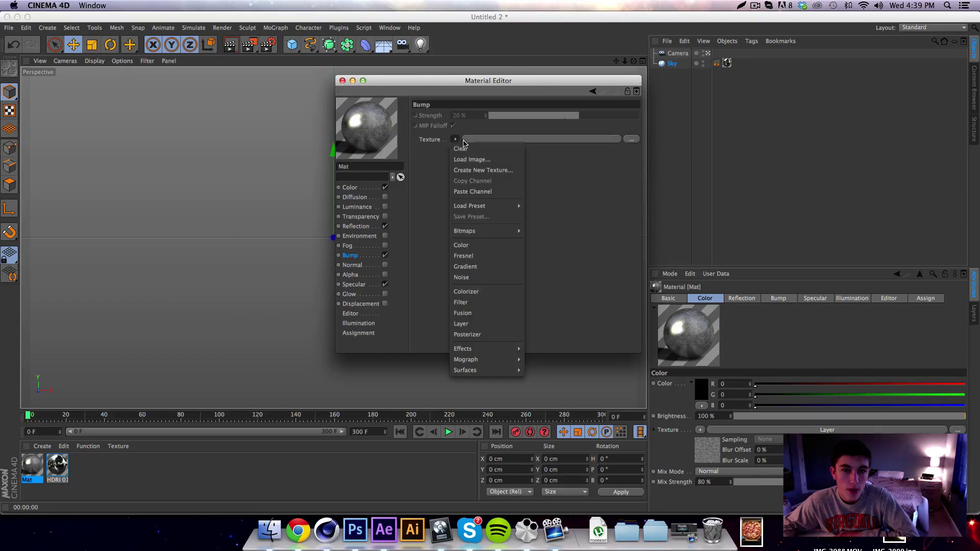
click(472, 192)
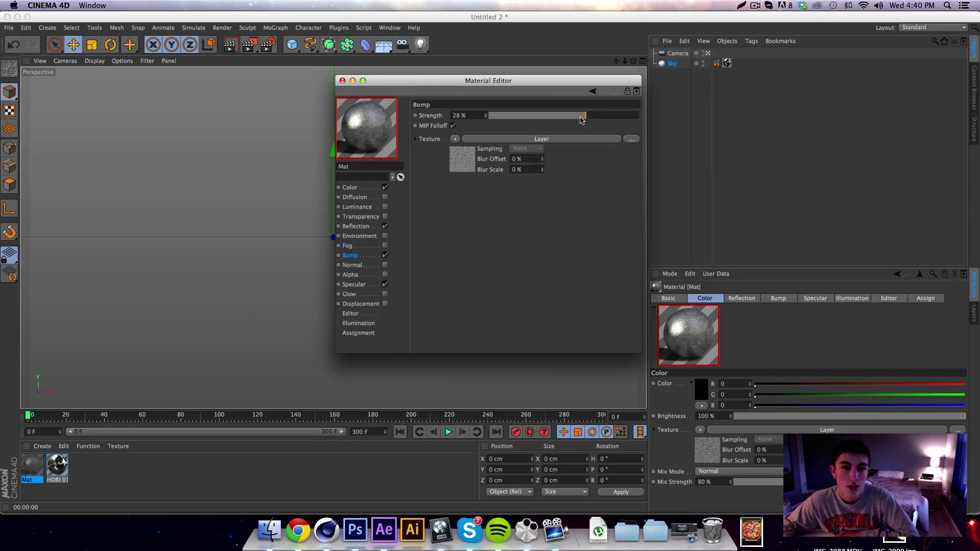
- Try stronger bump values on the material and settle on a Bump Strength of 14%
drag(582, 120, 674, 123)
click(713, 123)
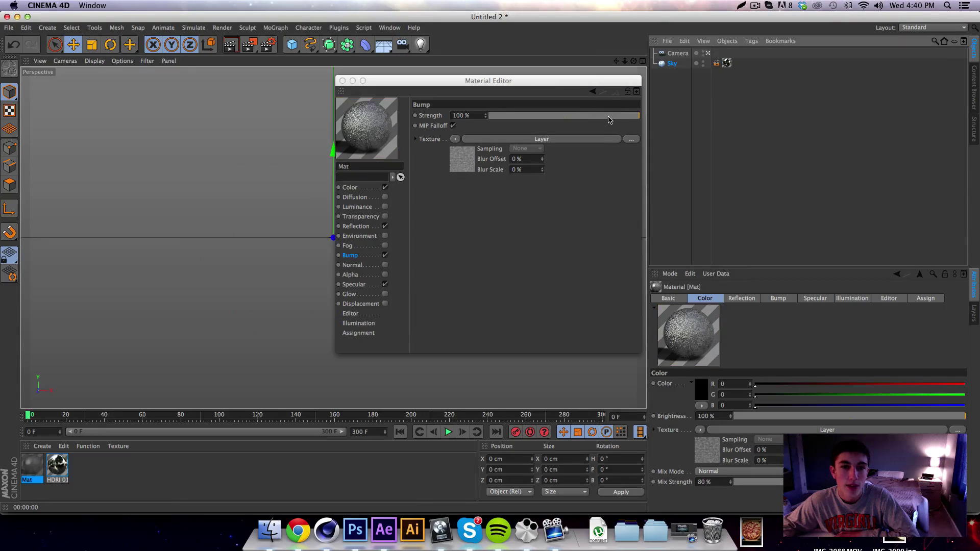
click(575, 116)
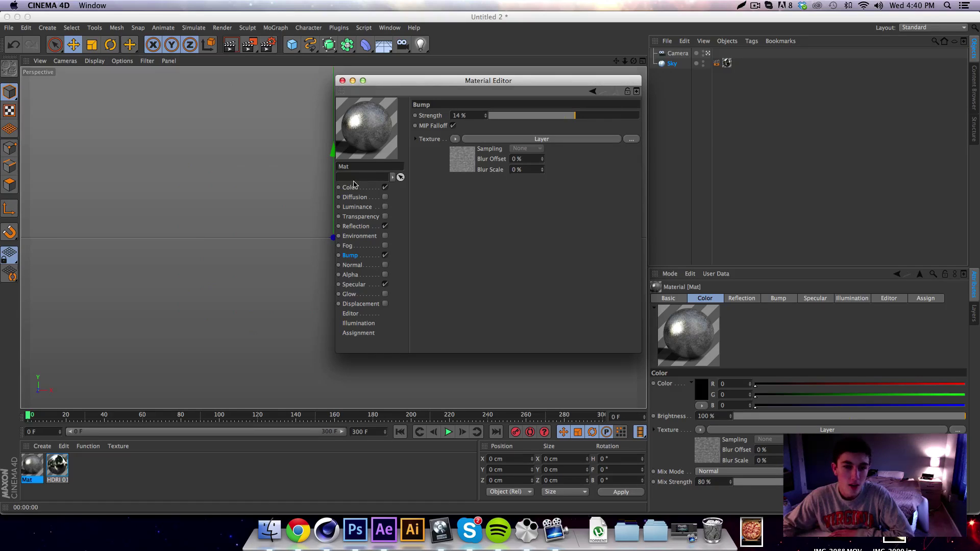
- Try the Metal mode in the material's Specular channel and set the mode back to Plastic
click(353, 285)
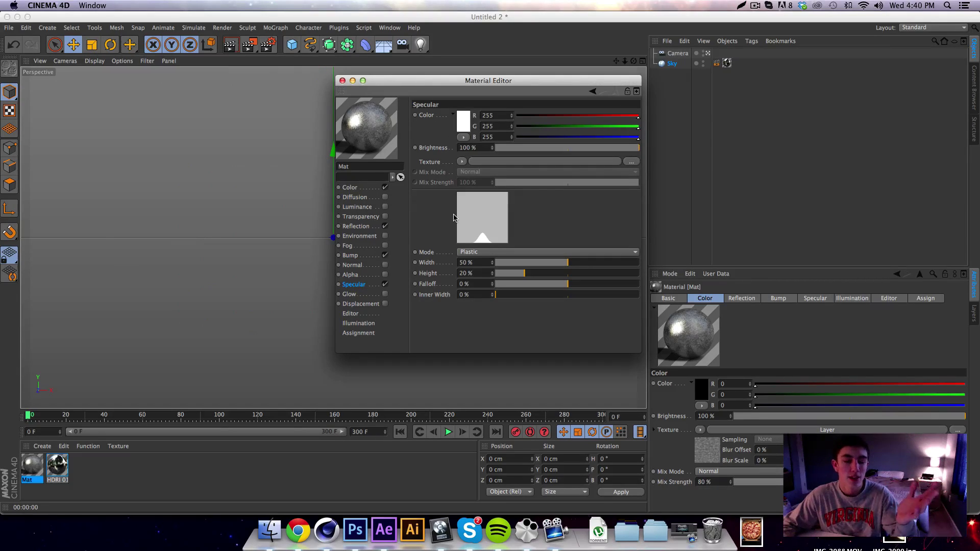
click(509, 252)
click(493, 268)
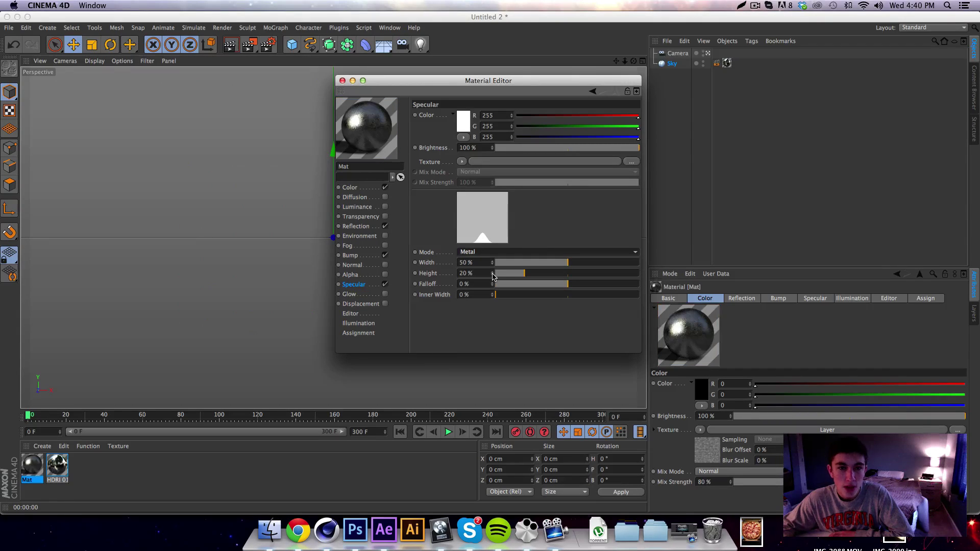
click(496, 255)
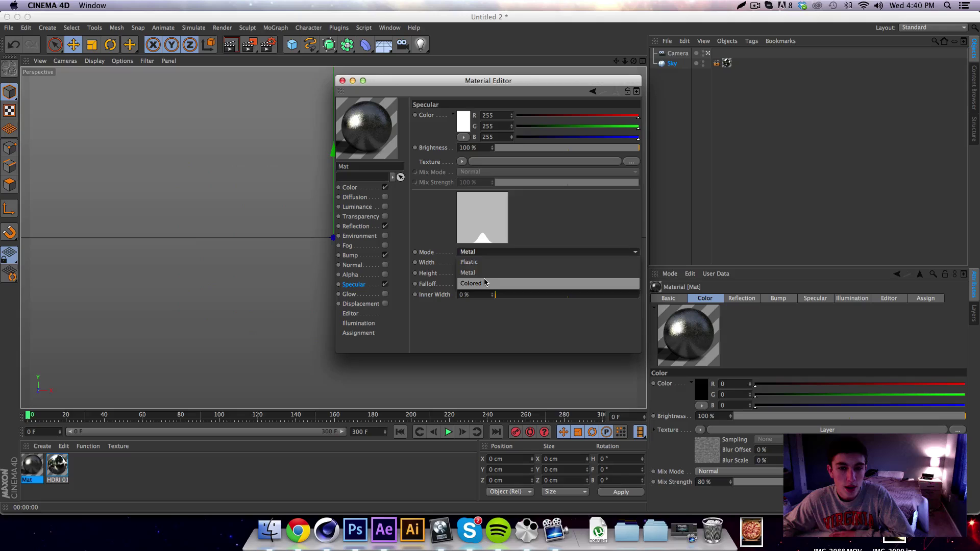
click(486, 262)
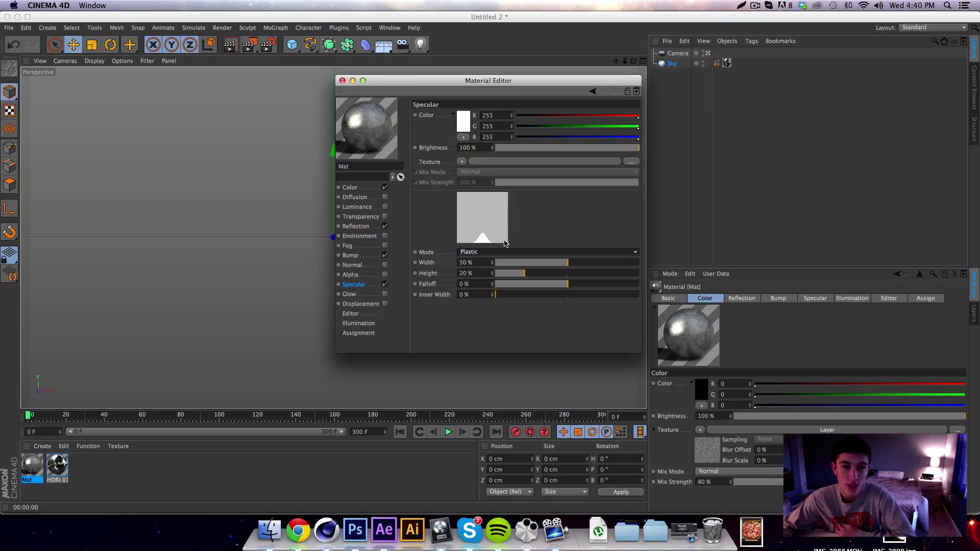
- Set the Specular Width to 20%, Height to 35%, Falloff to 5% and Inner Width to 20%, and close the Material Editor
drag(541, 261, 533, 263)
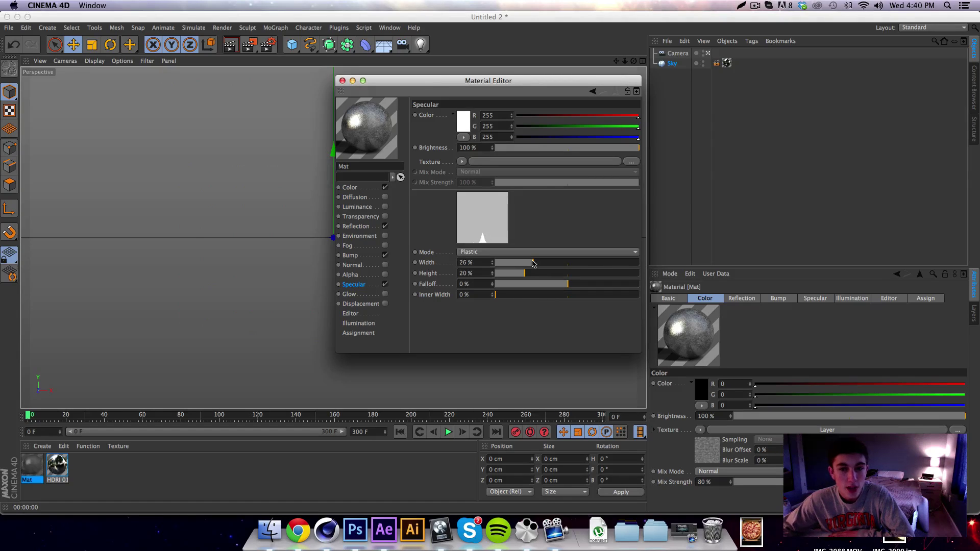
click(533, 273)
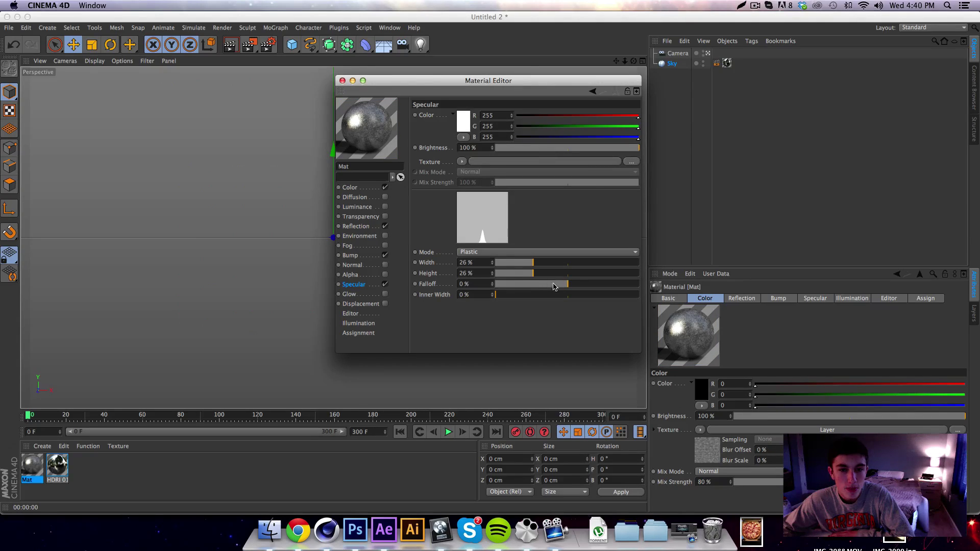
click(578, 284)
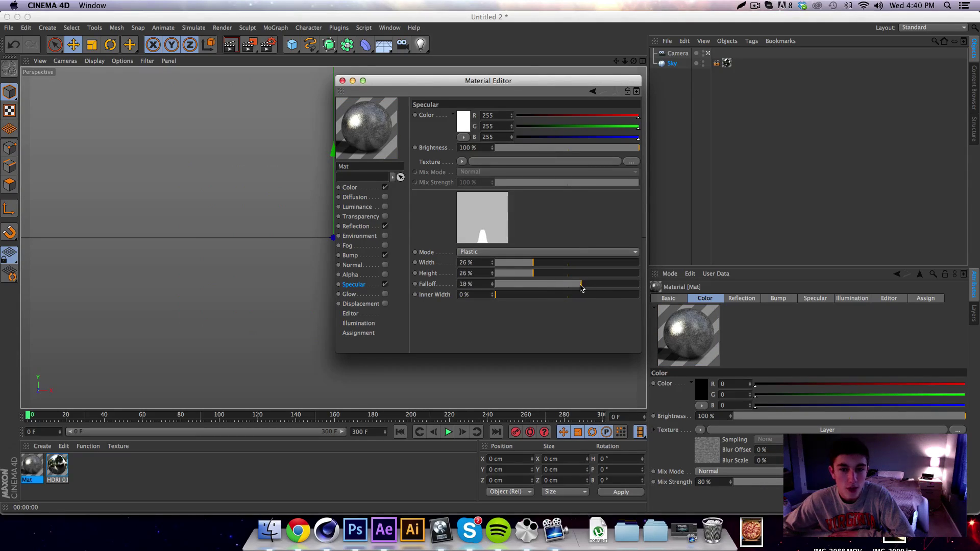
click(516, 294)
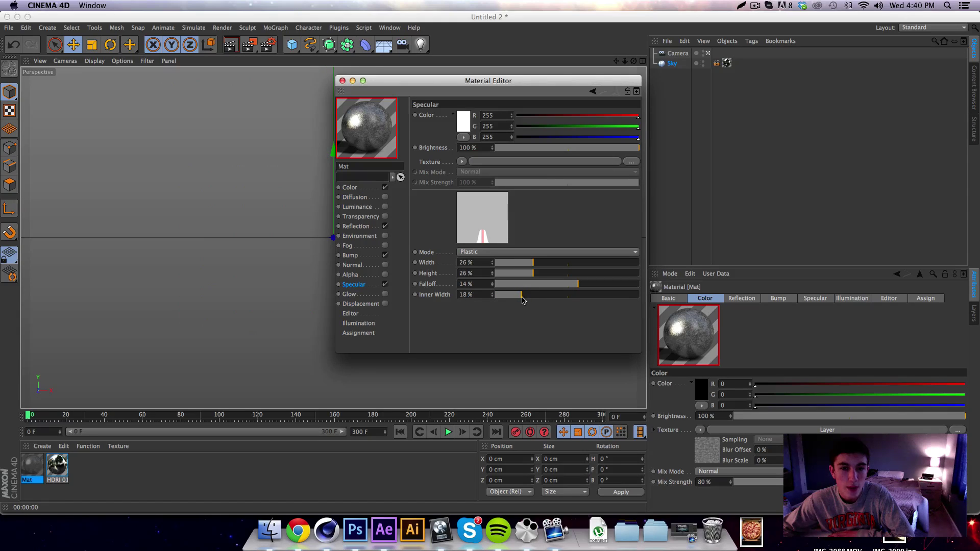
drag(580, 284, 551, 266)
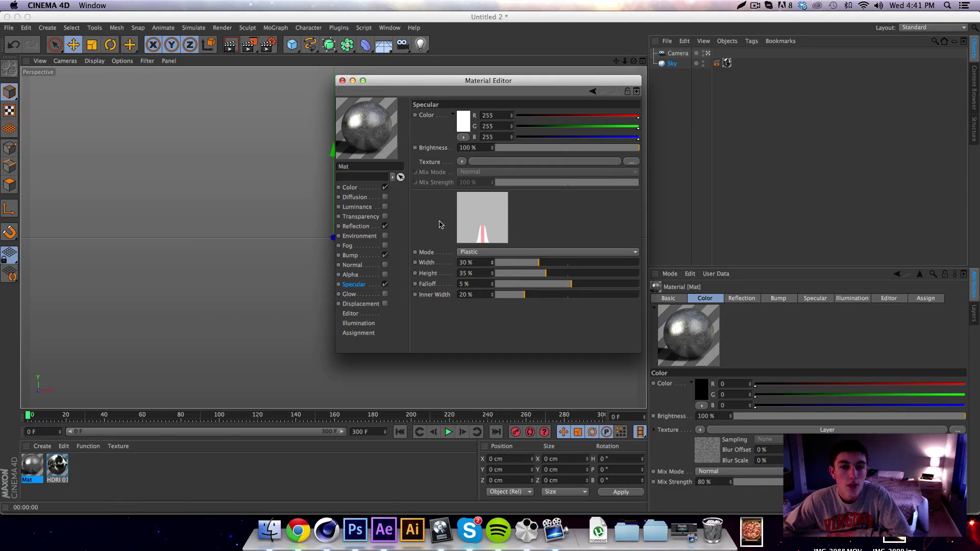
click(525, 264)
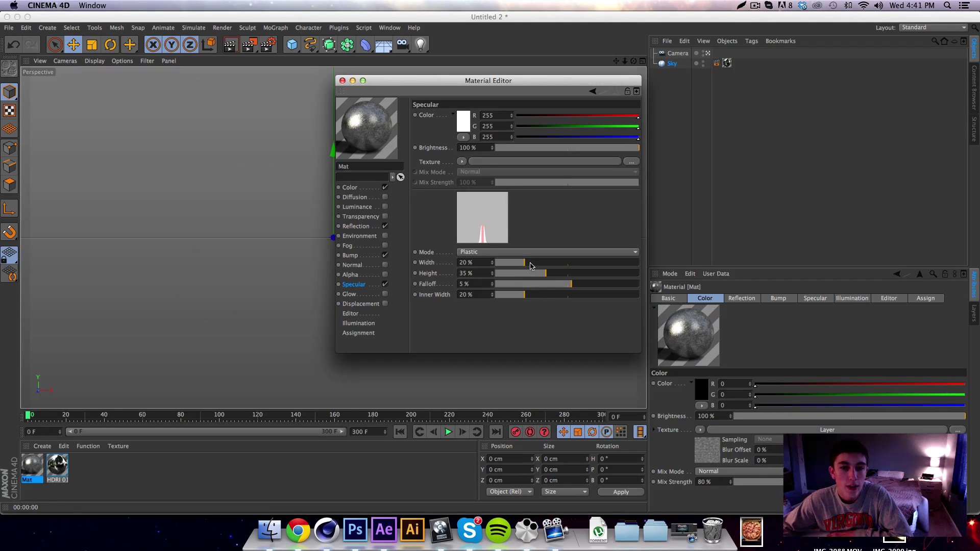
click(343, 80)
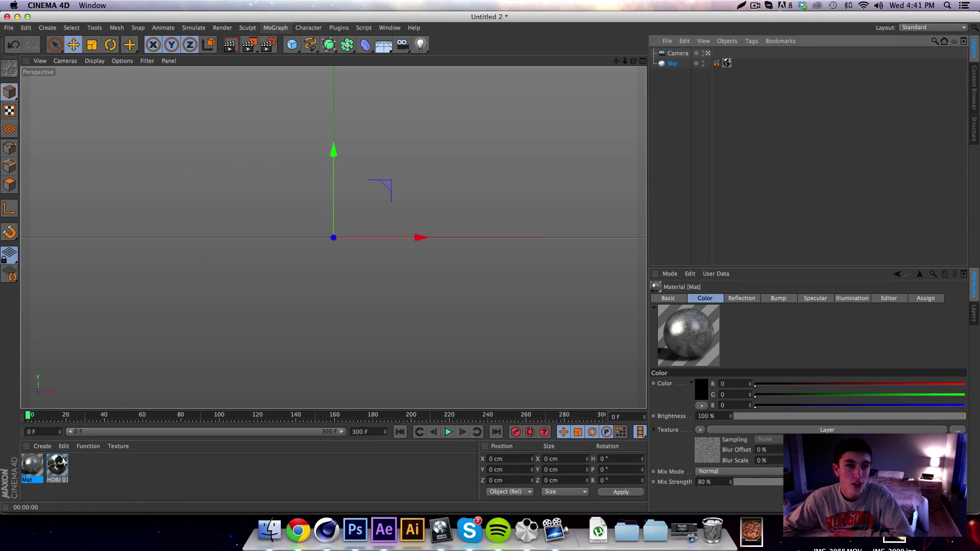
- Search for soar.ai and merge the SoaR.ai logo into the project with the default Illustrator import settings
click(9, 28)
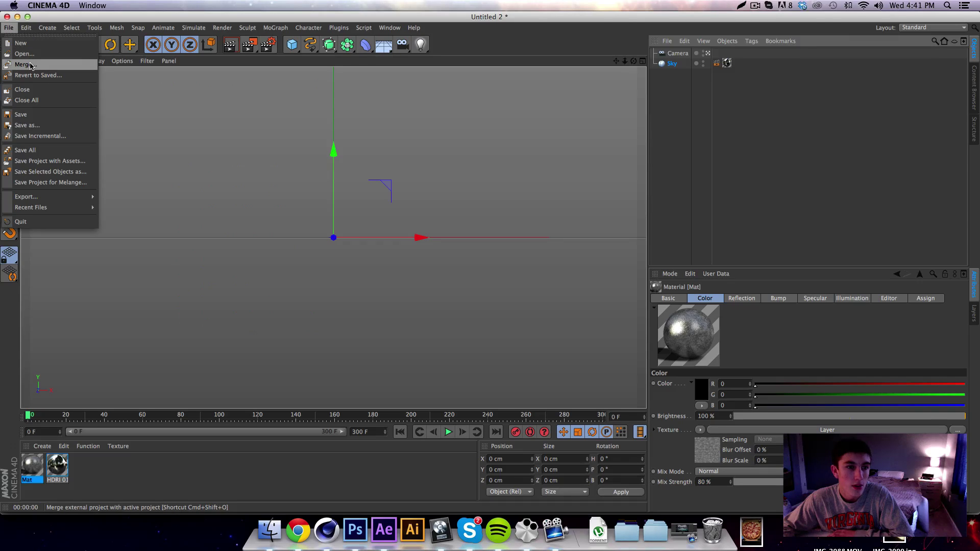
click(30, 64)
click(340, 197)
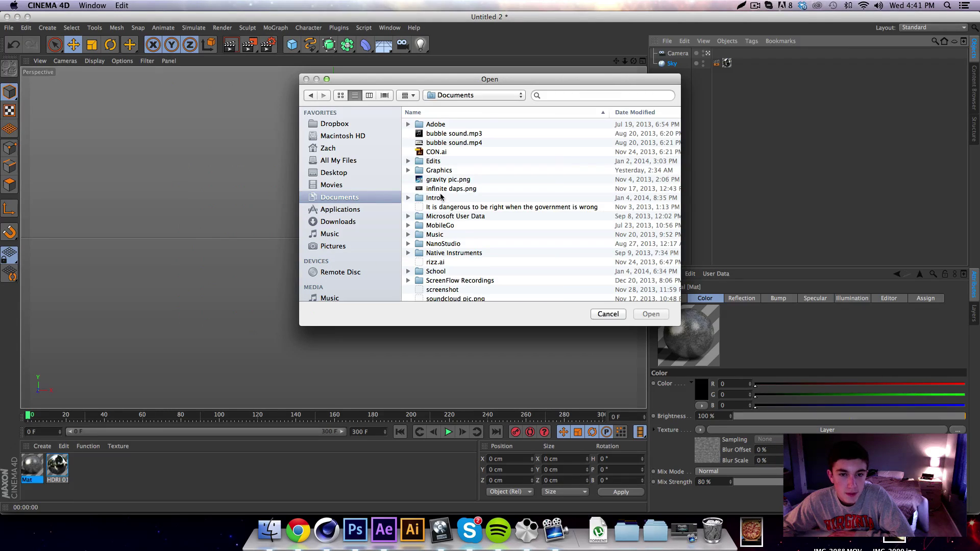
double_click(488, 172)
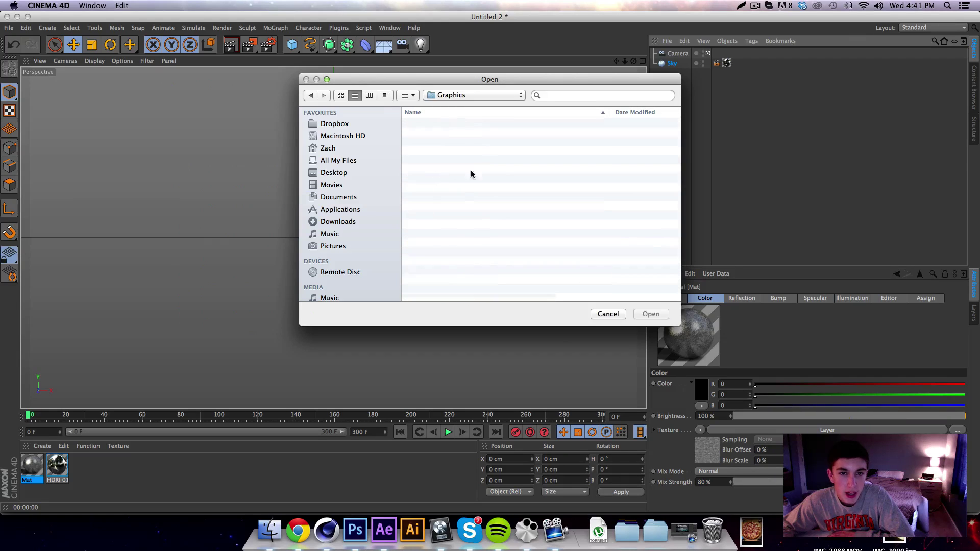
scroll(501, 168, down, 5)
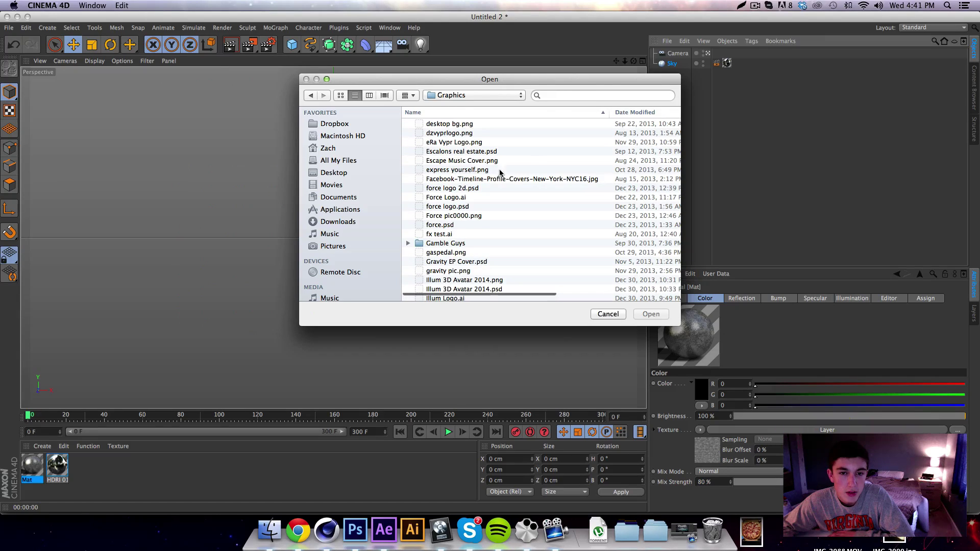
click(577, 98)
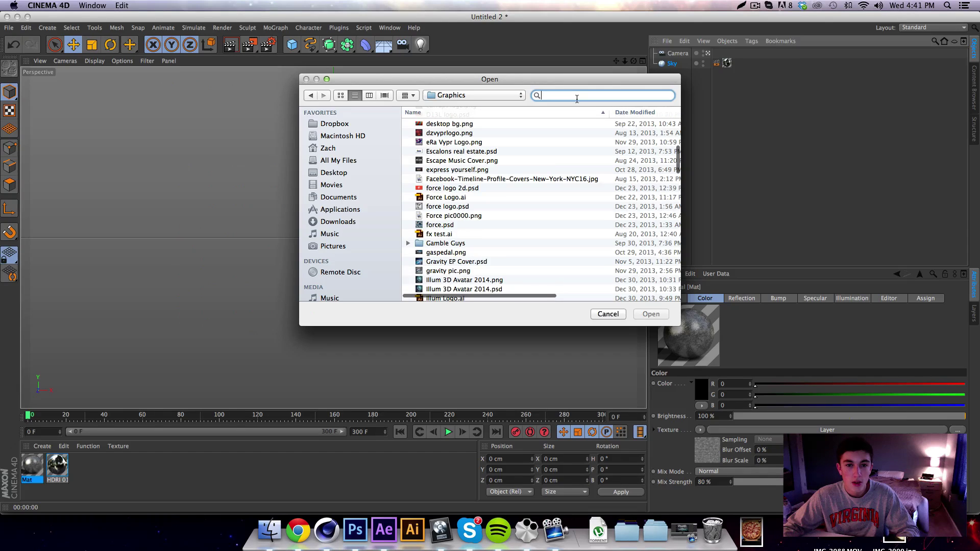
text(so)
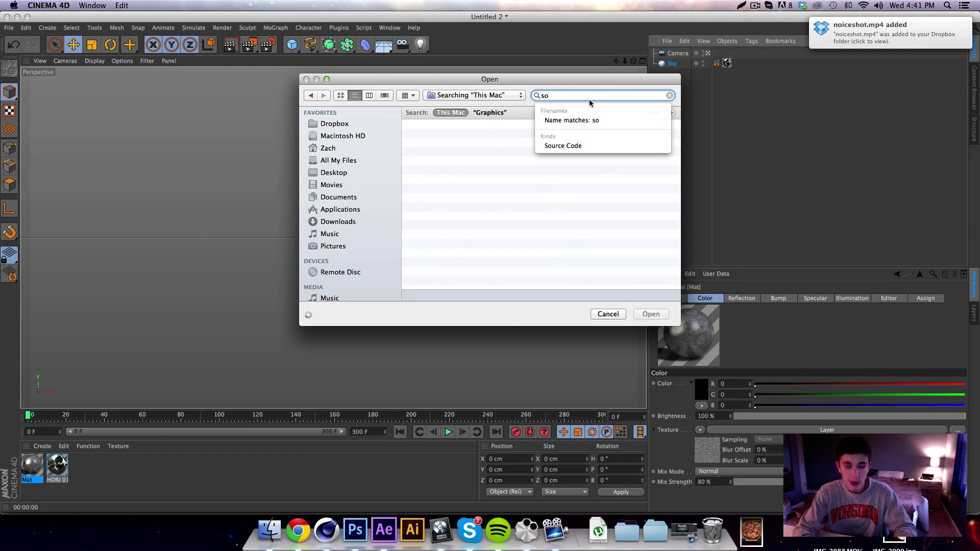
text(ar)
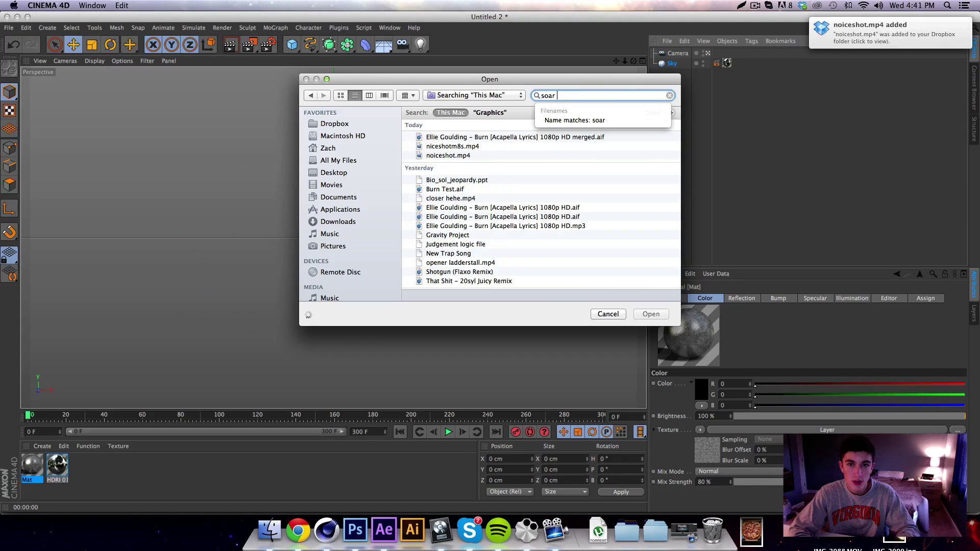
text(.ai)
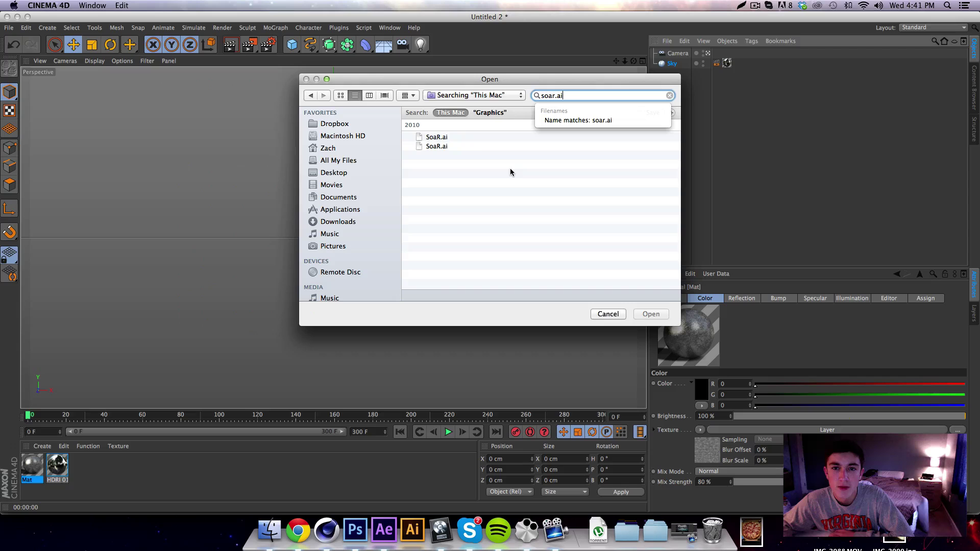
double_click(439, 138)
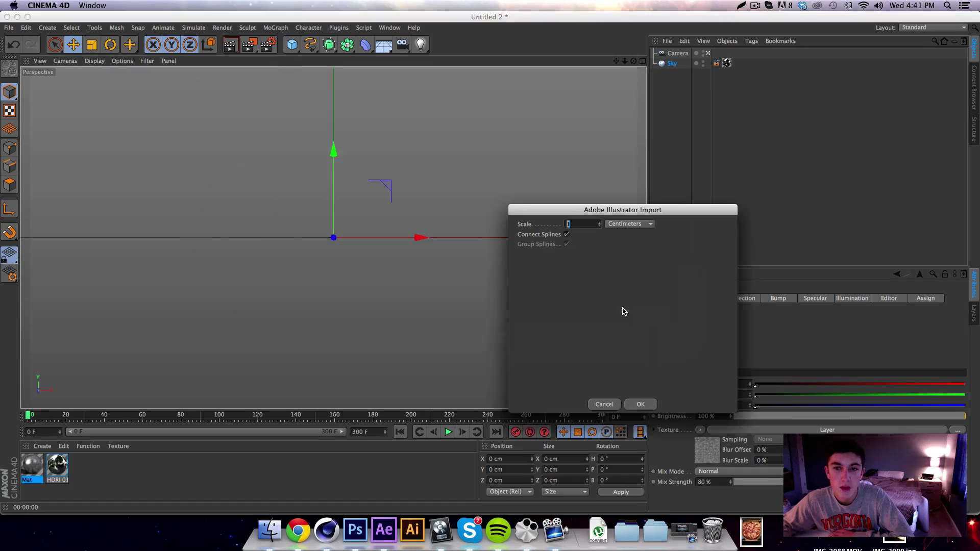
click(642, 406)
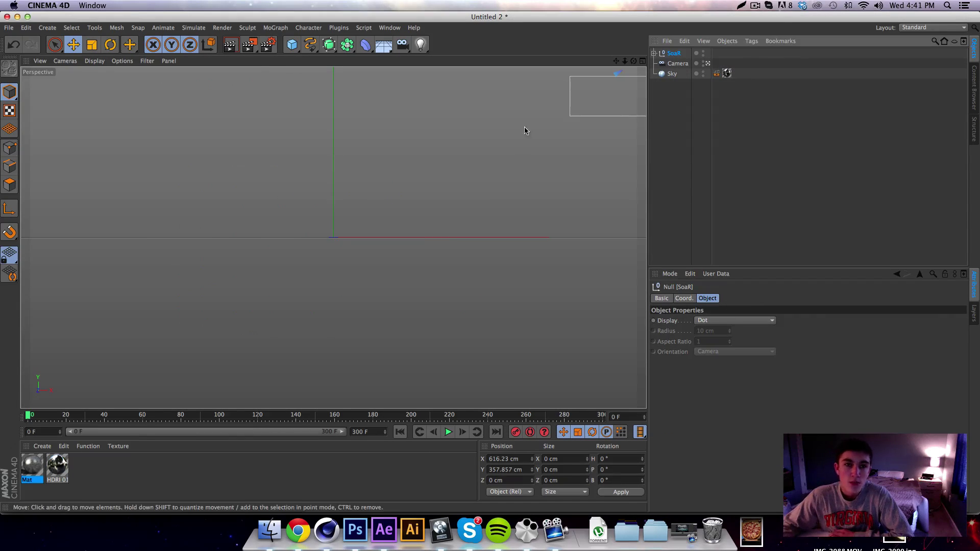
- Move the imported SoaR logo to the scene's centre and scale it to about a third of the view's width
click(73, 44)
drag(556, 114, 142, 353)
key(t)
drag(434, 167, 260, 77)
- Add two Extrude NURBS objects inside the SoaR group and nest Path 1 and Path 2 in one each
drag(329, 44, 453, 55)
triple_click(396, 54)
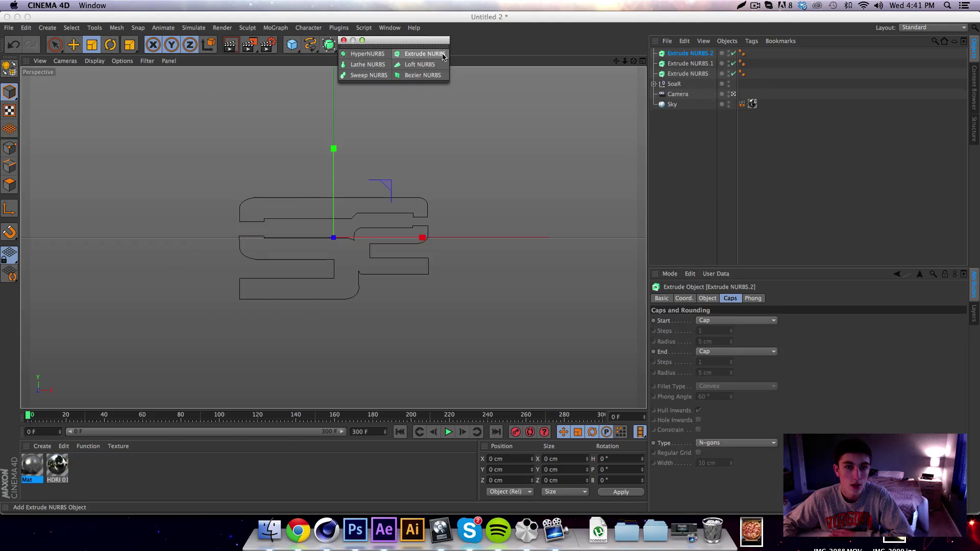
click(344, 40)
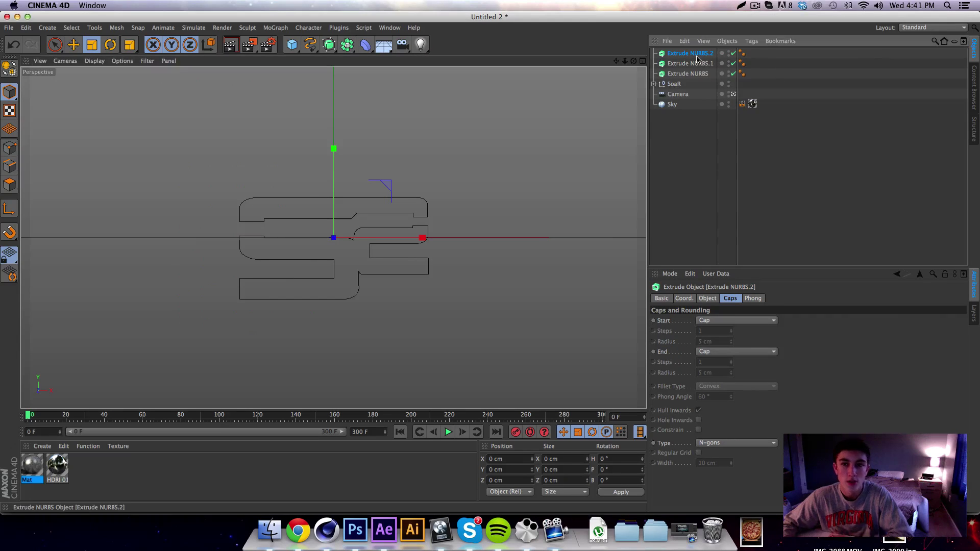
key(Delete)
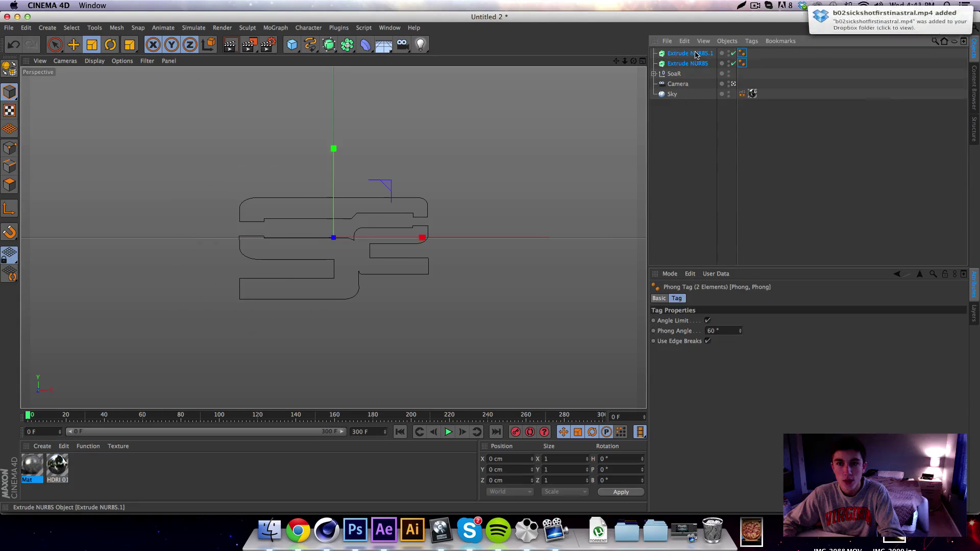
drag(743, 63, 693, 64)
click(695, 64)
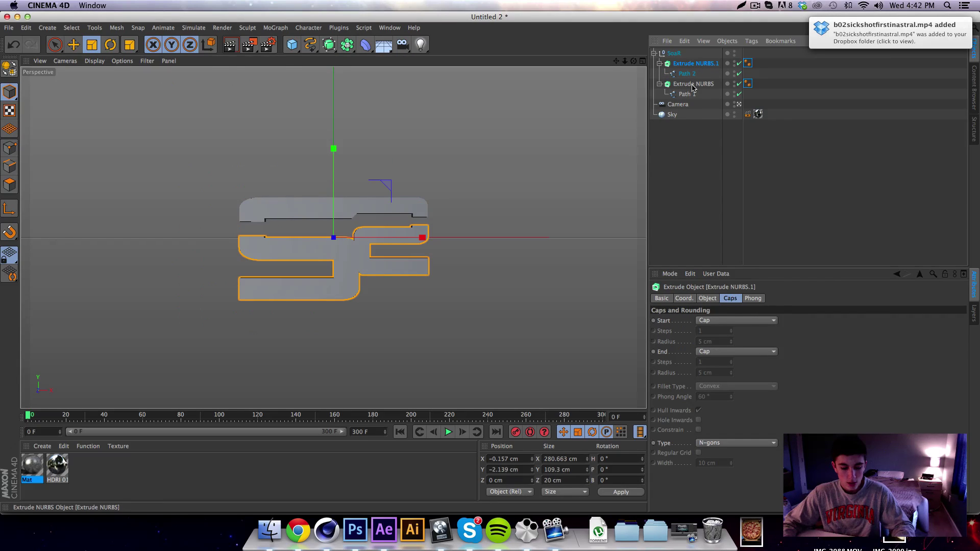
- Increase the extrusion depth of both Extrude NURBS objects together
shift+click(693, 84)
click(707, 299)
drag(818, 321, 819, 314)
- Give both extrusions Fillet Caps at the start and end, each with 4 steps and a 2 cm radius
click(730, 299)
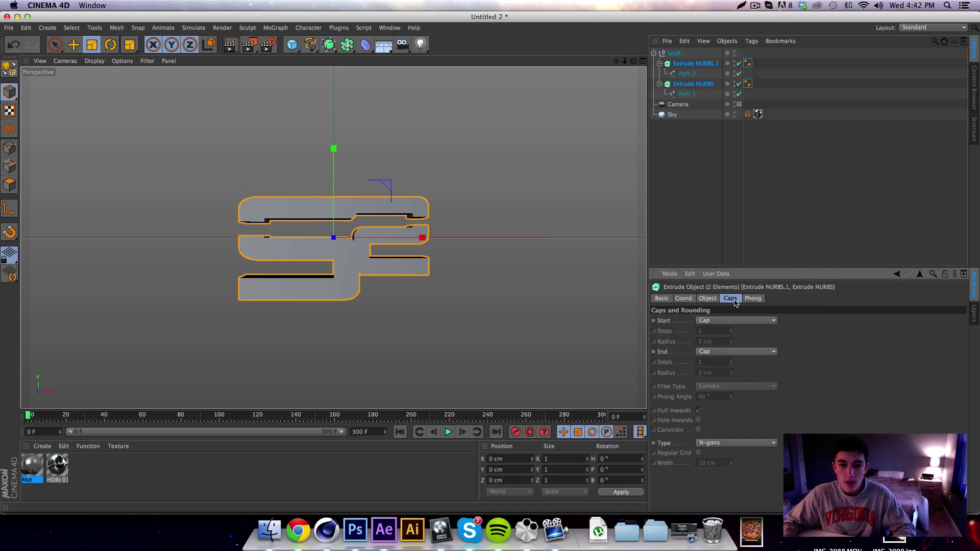
click(723, 321)
click(724, 363)
click(724, 352)
click(731, 390)
click(732, 375)
click(732, 375)
click(732, 344)
click(732, 344)
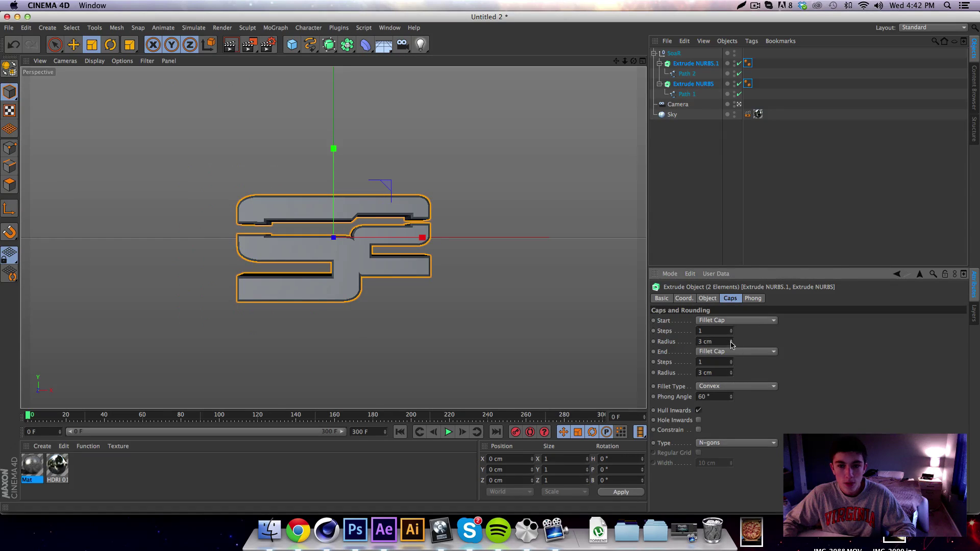
click(732, 345)
click(731, 375)
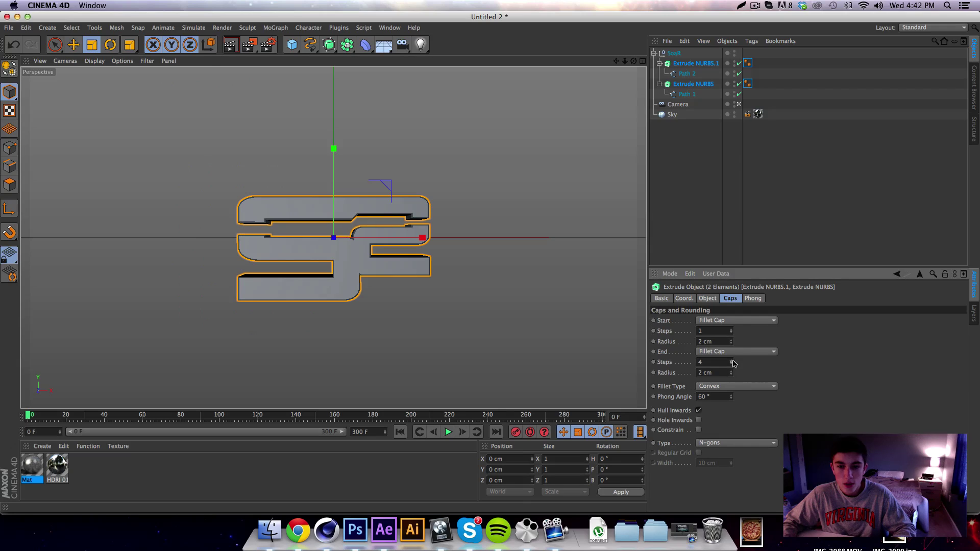
drag(733, 331, 742, 332)
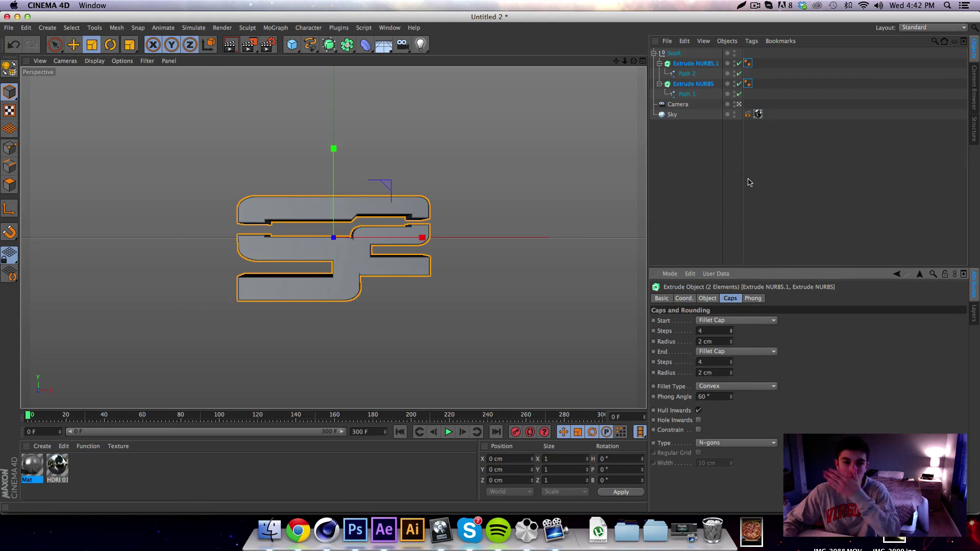
- Raise the whole SoaR logo slightly to a Y position of about 9.7 cm and deselect it
click(794, 162)
click(357, 210)
key(e)
drag(334, 149, 313, 125)
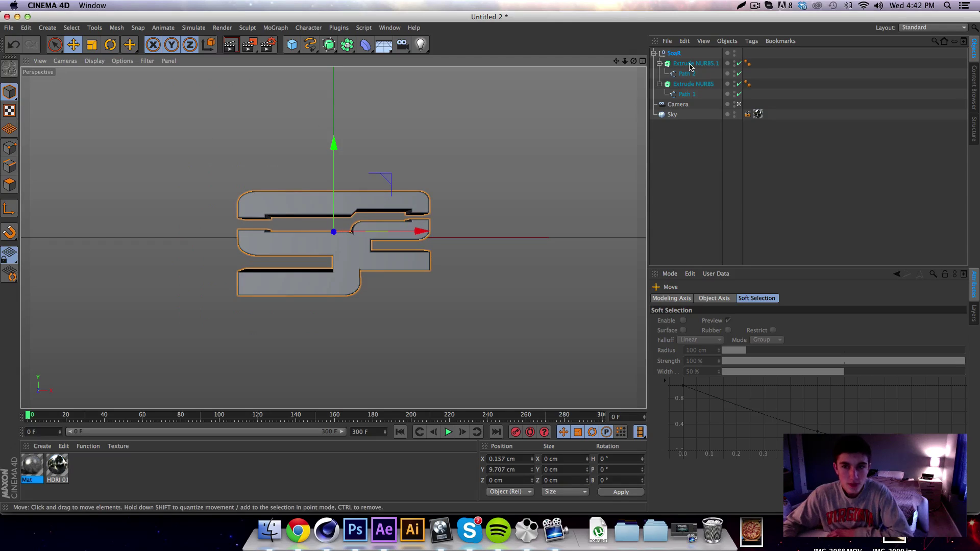
click(775, 96)
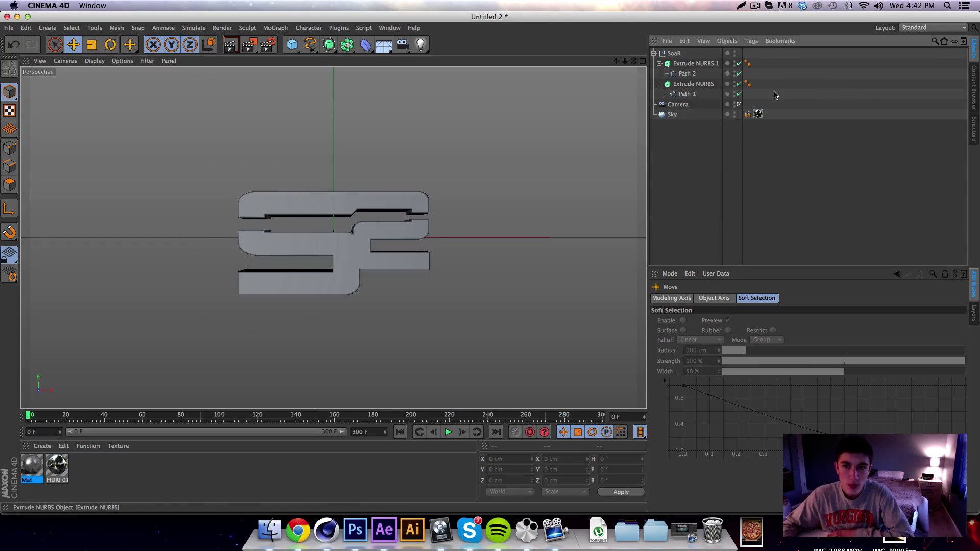
- Apply the Mat material to one Extrude NURBS object and copy its texture tag to the other
click(229, 45)
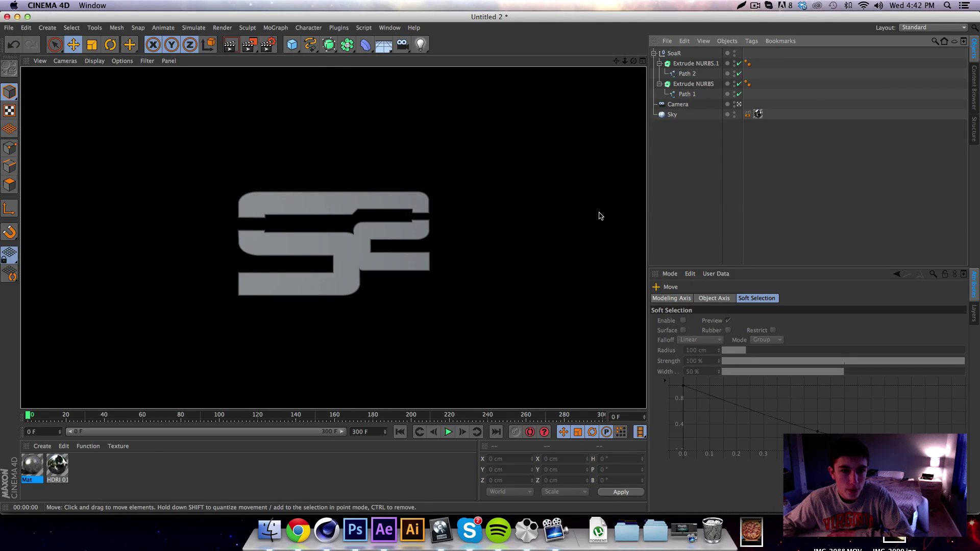
drag(32, 469, 604, 141)
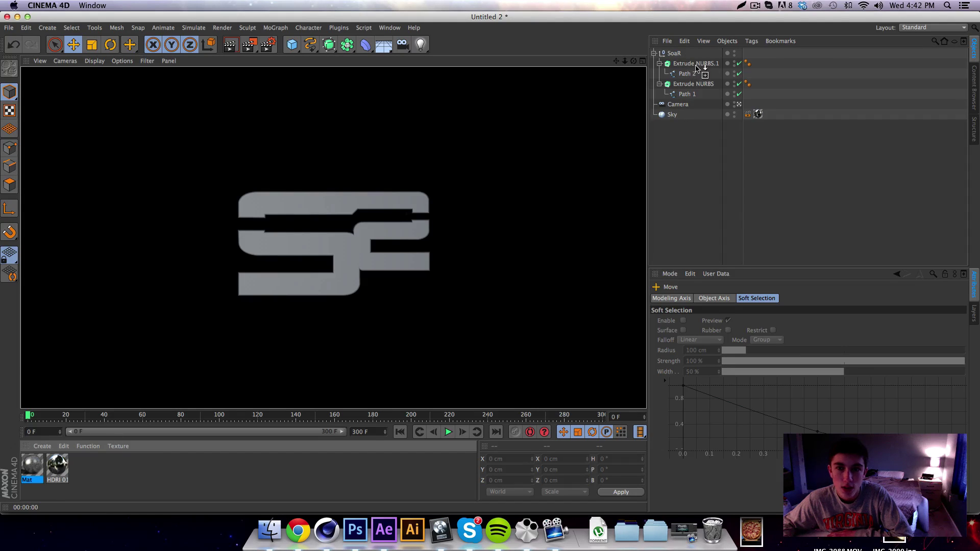
drag(697, 68, 699, 65)
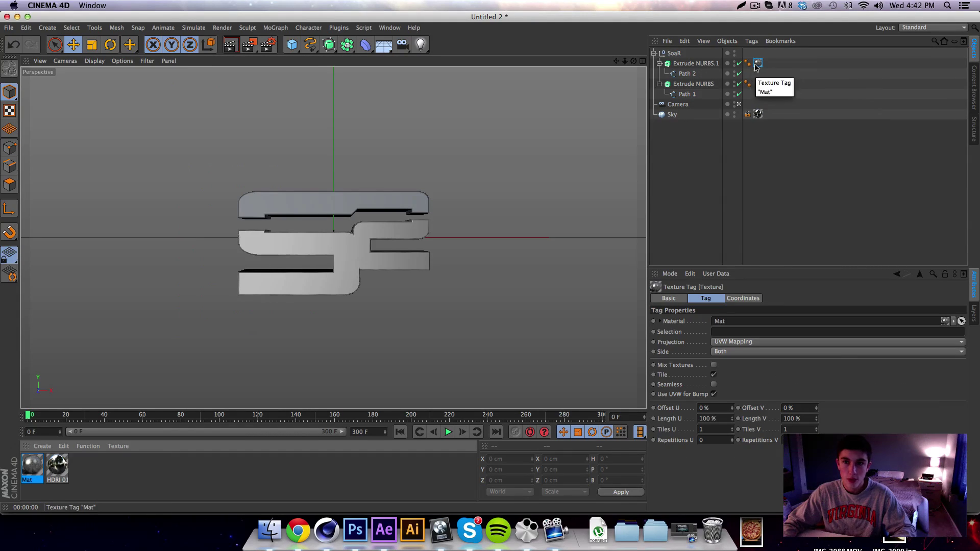
mouse_move(758, 63)
ctrl+mouse_down()
mouse_move(758, 84)
mouse_move(753, 58)
ctrl+mouse_up()
- Set the projection of both extrusions' texture tags to Cubic and render the view to check the texture
click(742, 345)
click(726, 385)
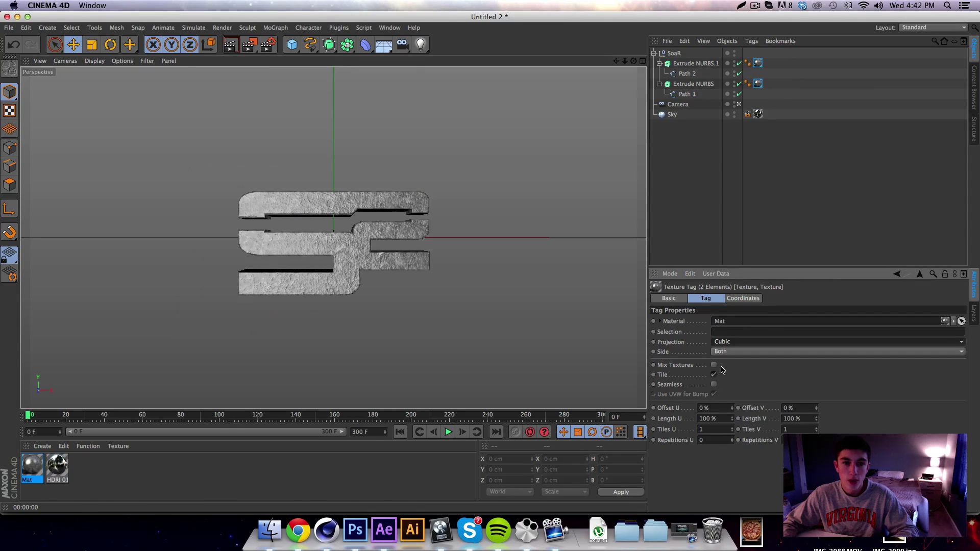
click(238, 47)
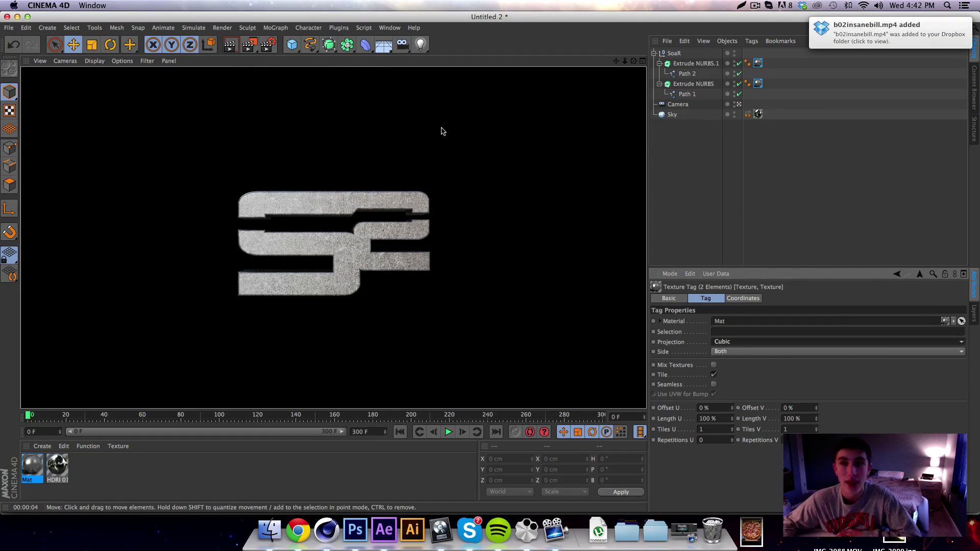
click(812, 155)
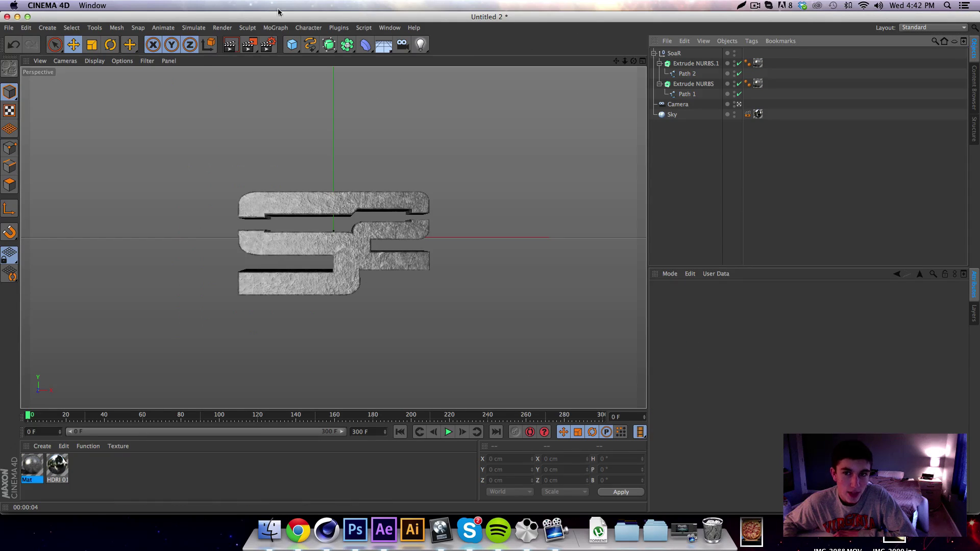
- Merge LightSetup.c4d from the Light Setups folder on the Desktop into the current project
click(25, 28)
mouse_move(8, 27)
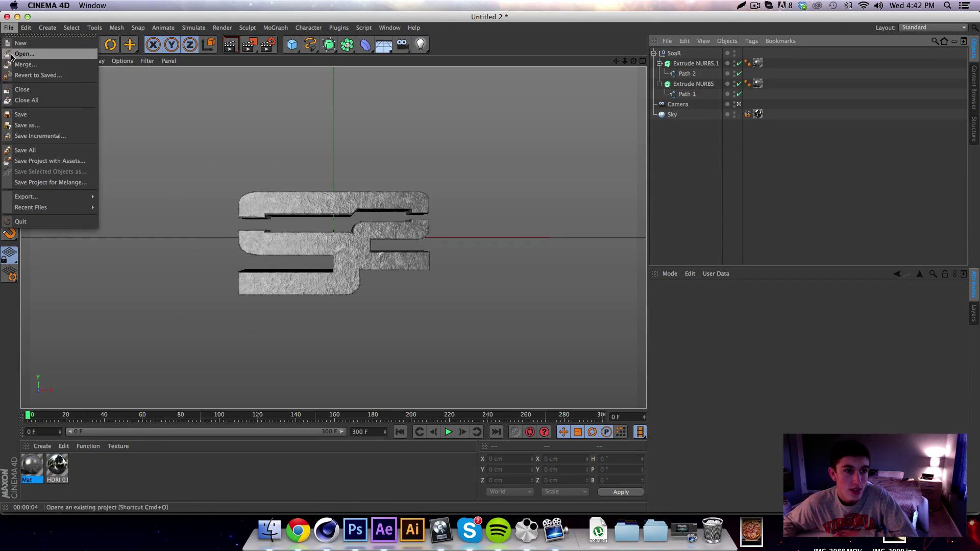
click(20, 64)
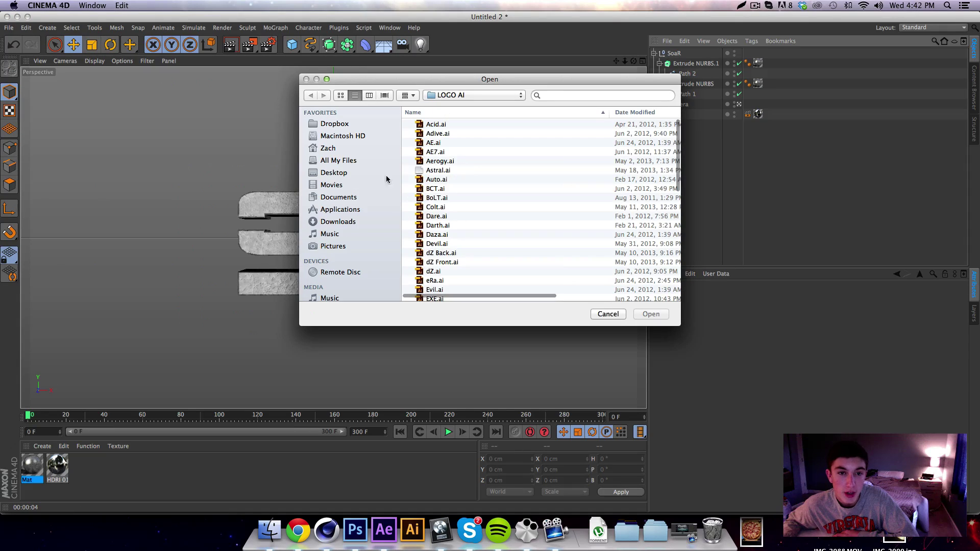
click(347, 196)
click(348, 210)
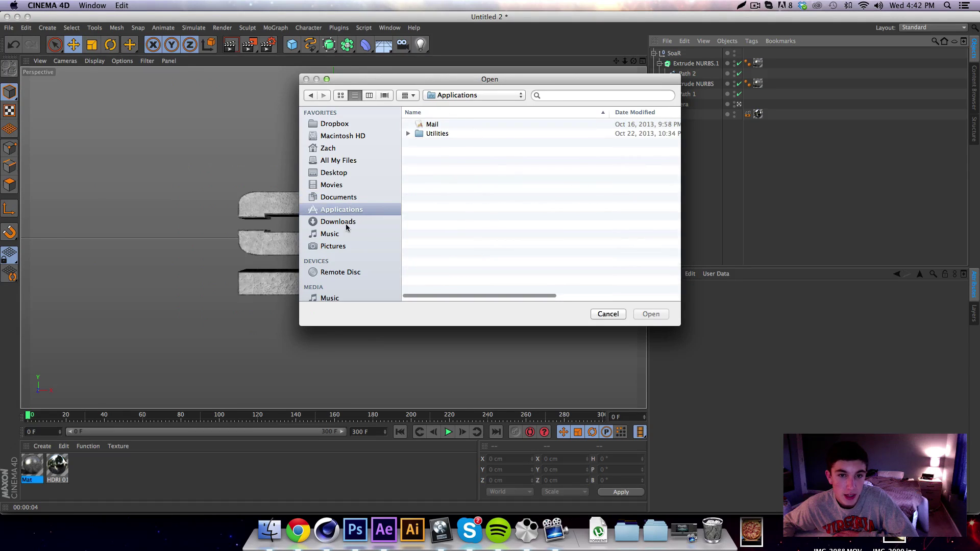
click(341, 197)
scroll(506, 192, down, 3)
scroll(505, 192, down, 2)
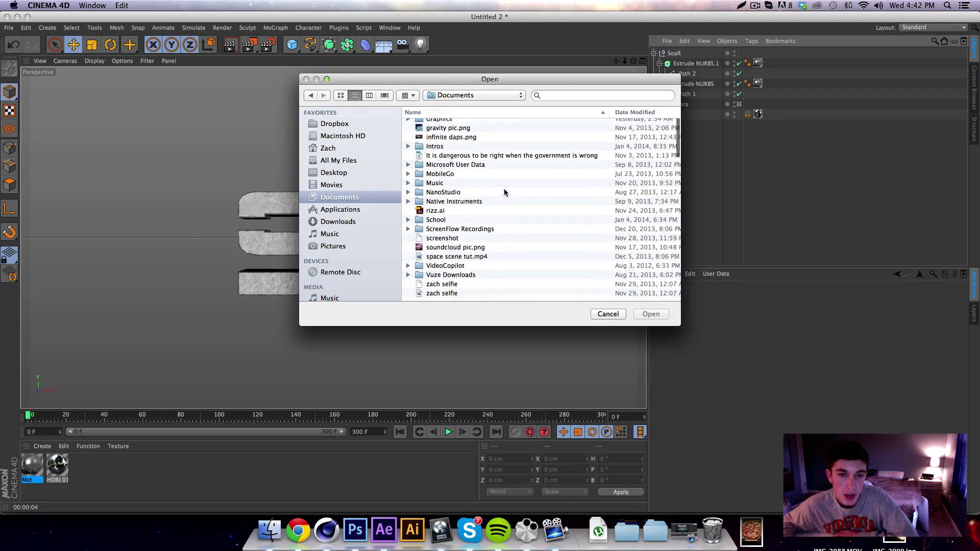
click(338, 173)
scroll(459, 223, down, 3)
click(471, 202)
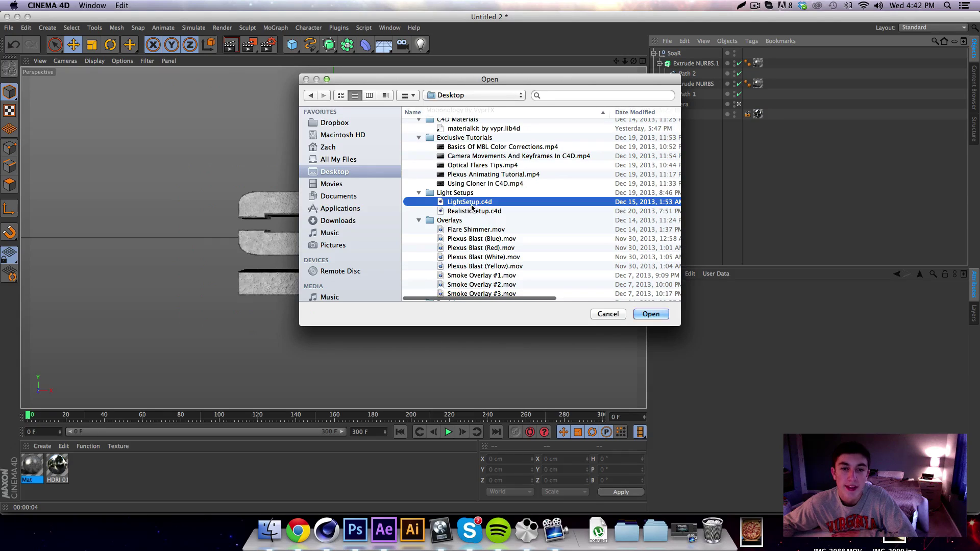
click(654, 315)
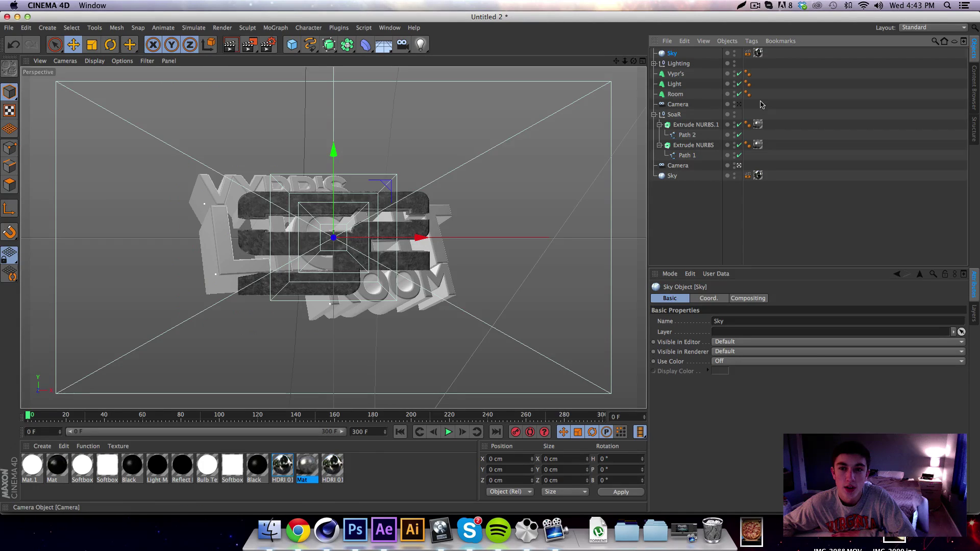
- Delete the imported Lighting group and the three imported text objects, and look through the imported camera
drag(761, 104, 669, 64)
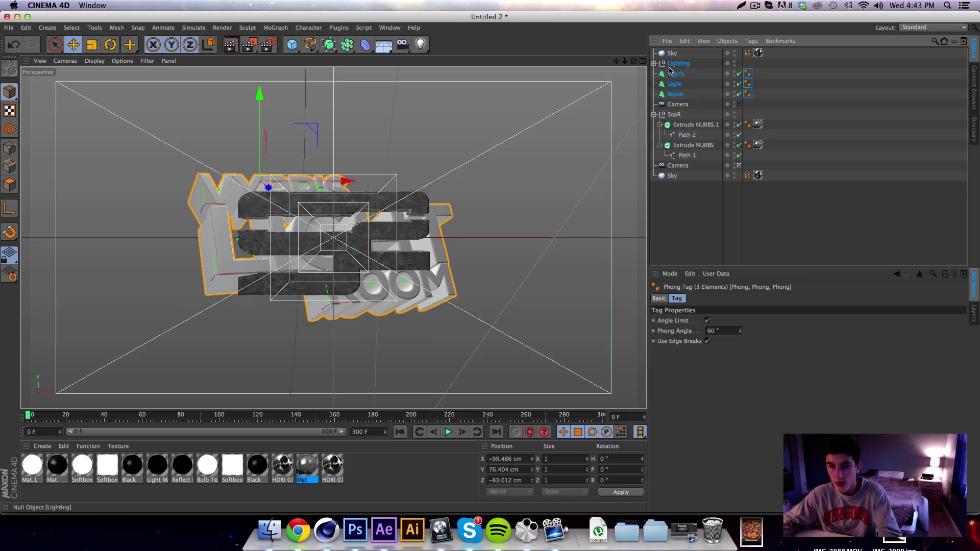
key(Delete)
click(739, 63)
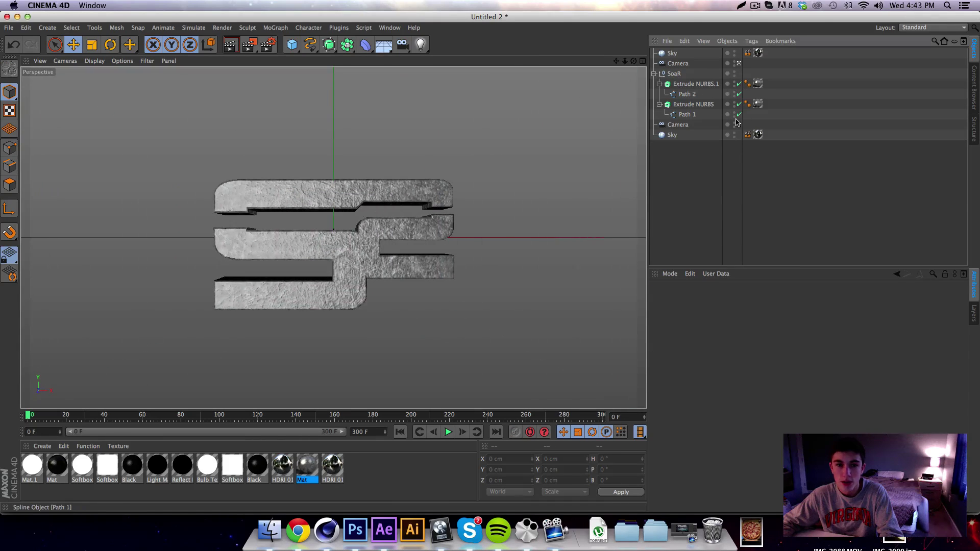
- Delete the project's original camera and its original Sky object
click(678, 64)
drag(628, 63, 587, 68)
click(769, 70)
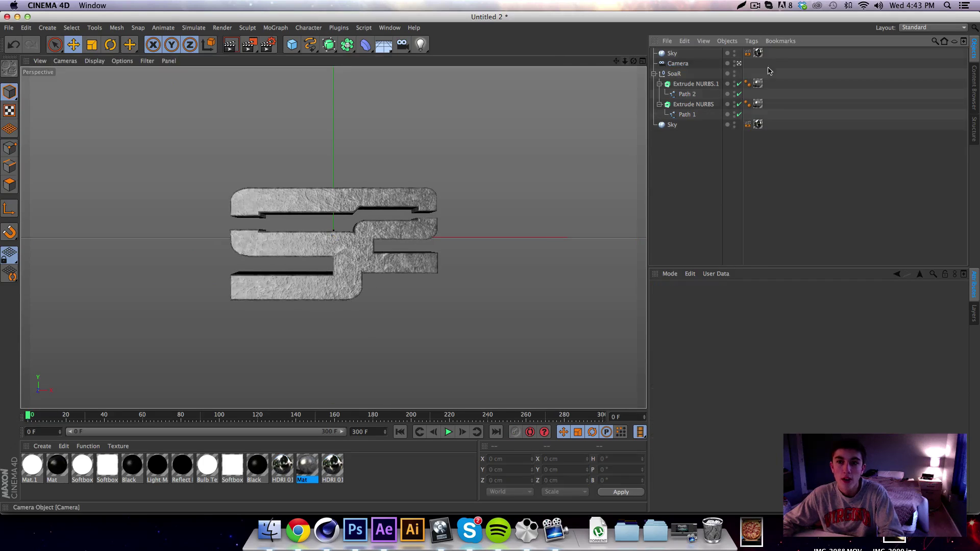
click(675, 54)
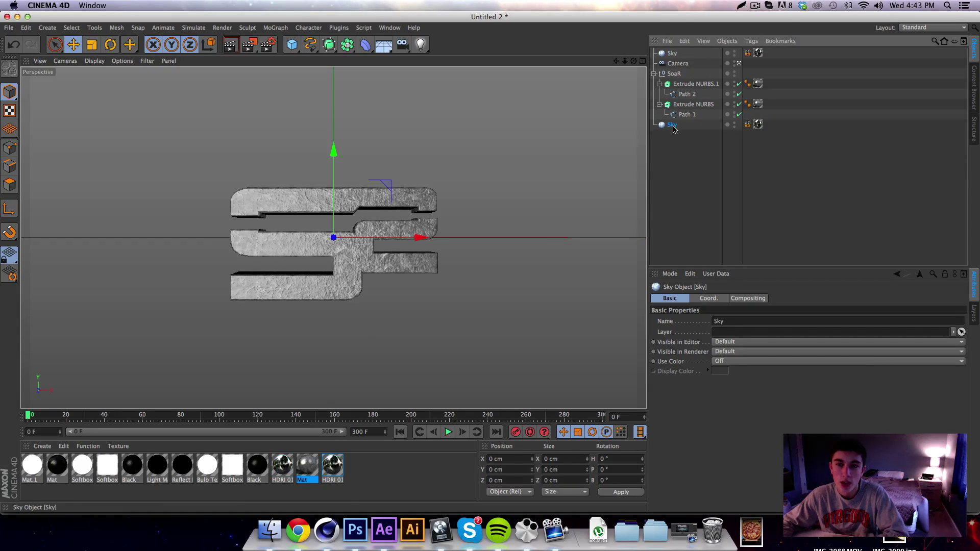
click(649, 132)
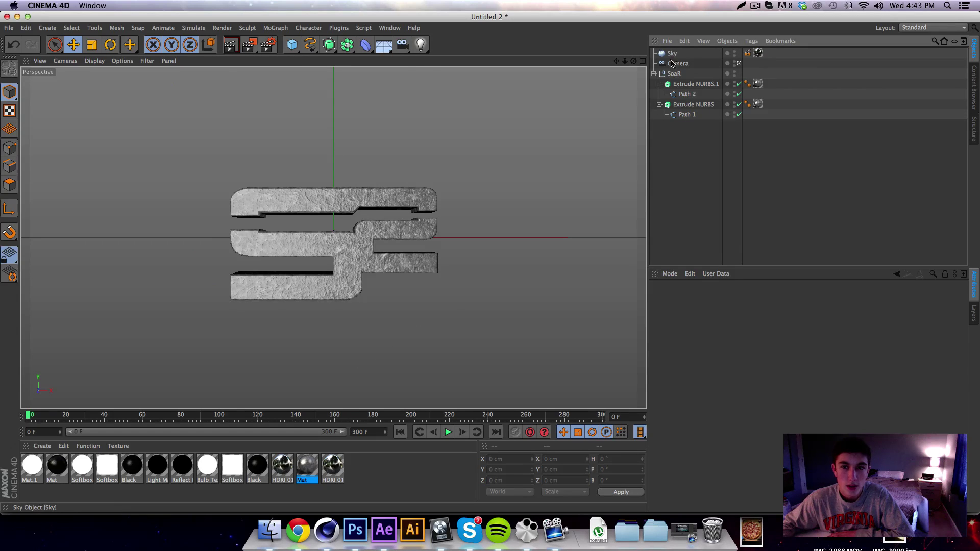
- Undo the recent deletions to restore the original camera and Sky, the Lighting group and the imported text objects
key(super+z)
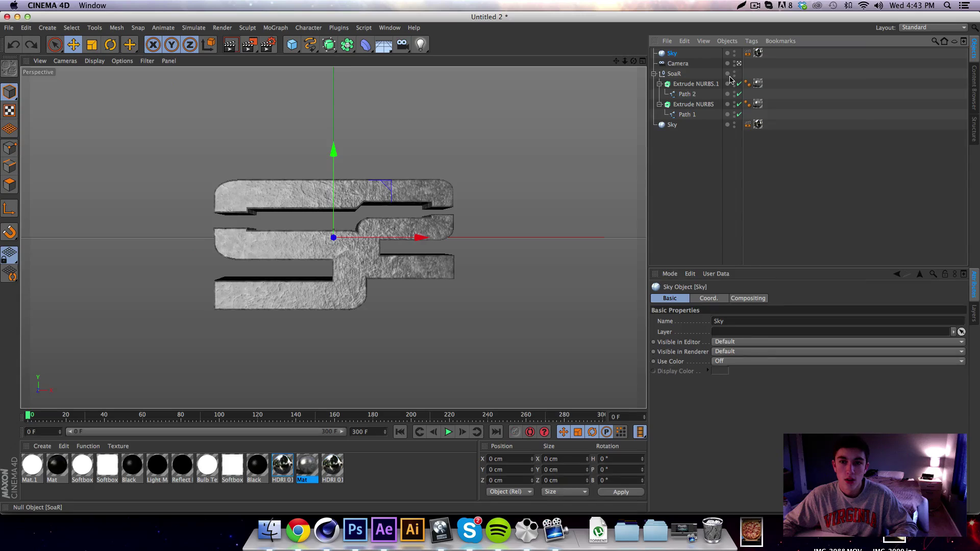
key(super+y)
key(super+y)
key(super+z)
key(super+y)
key(super+y)
key(super+y)
key(super+y)
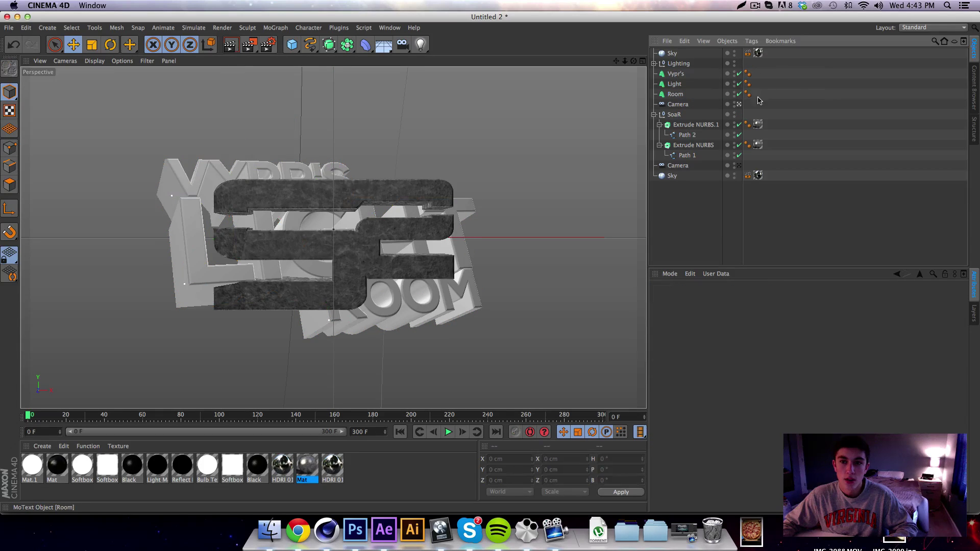
- Delete the three imported text objects and the original camera, keeping the Lighting group and the imported camera
drag(762, 97, 672, 76)
key(Delete)
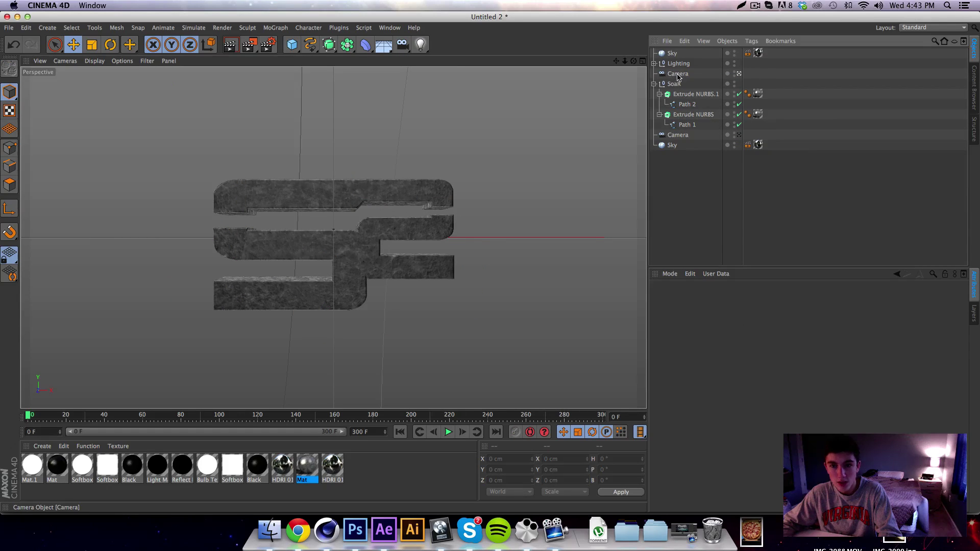
click(678, 135)
key(Delete)
click(678, 74)
scroll(333, 237, down, 2)
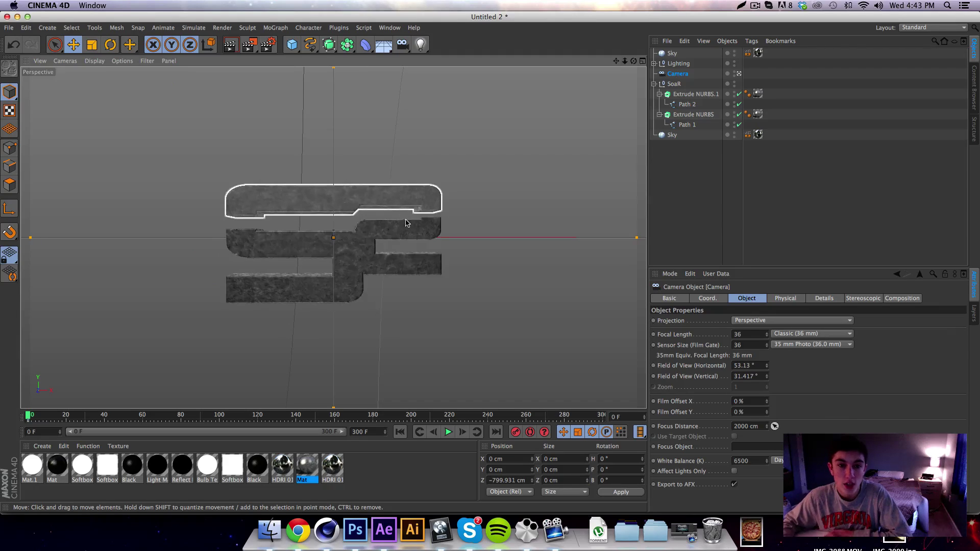
- Expand the Lighting group to inspect its lights, and move the timeline to frame 2
click(679, 64)
click(654, 63)
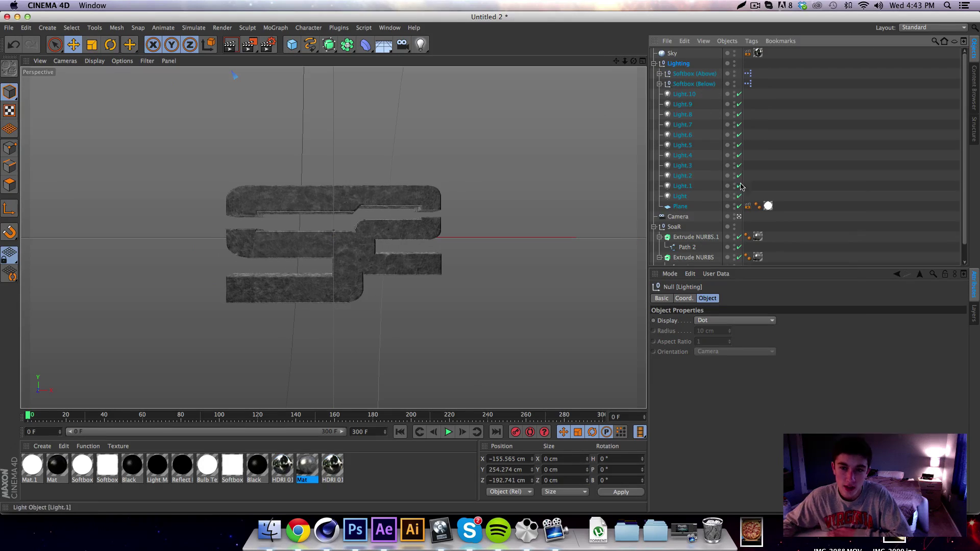
drag(754, 198, 669, 95)
click(209, 368)
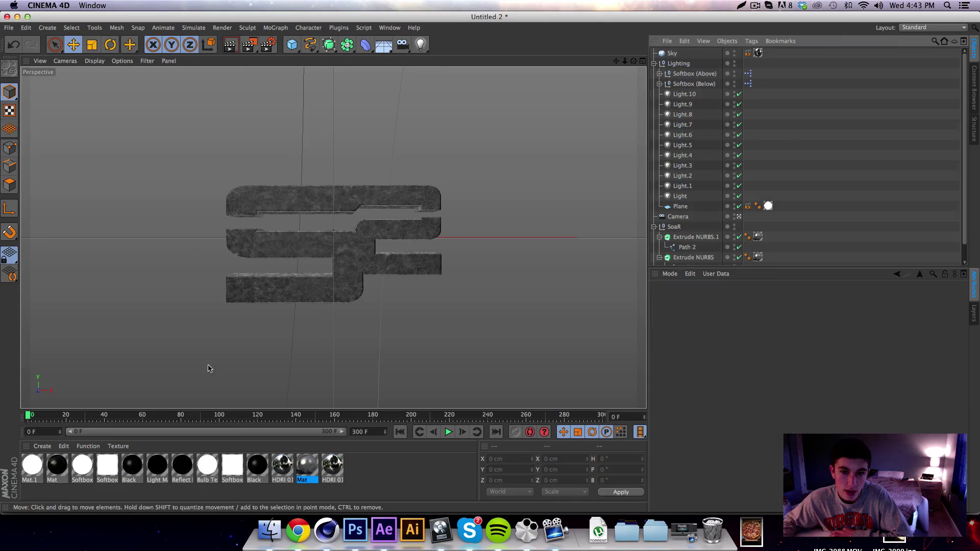
click(31, 416)
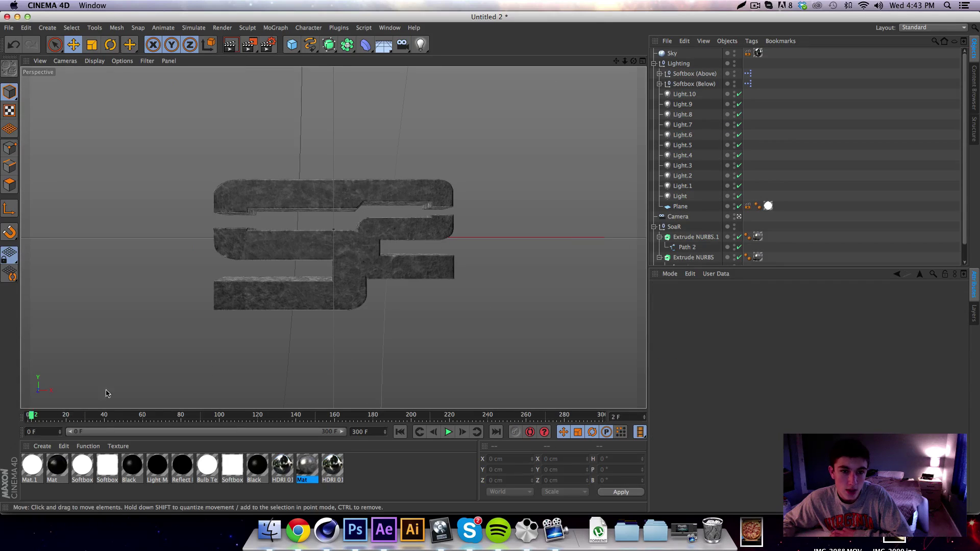
- Rotate the whole SoaR group to show the logo at an angle, and render the view
click(679, 54)
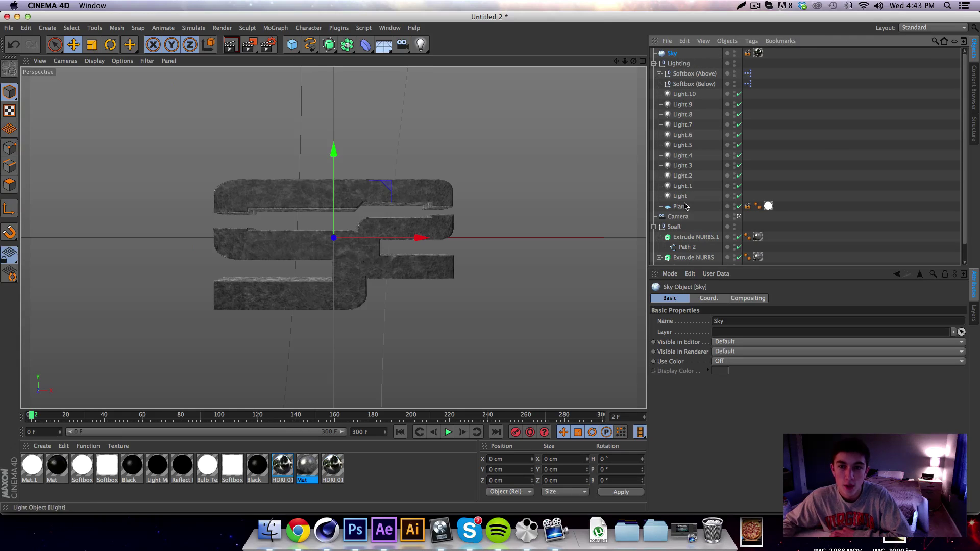
click(674, 226)
key(r)
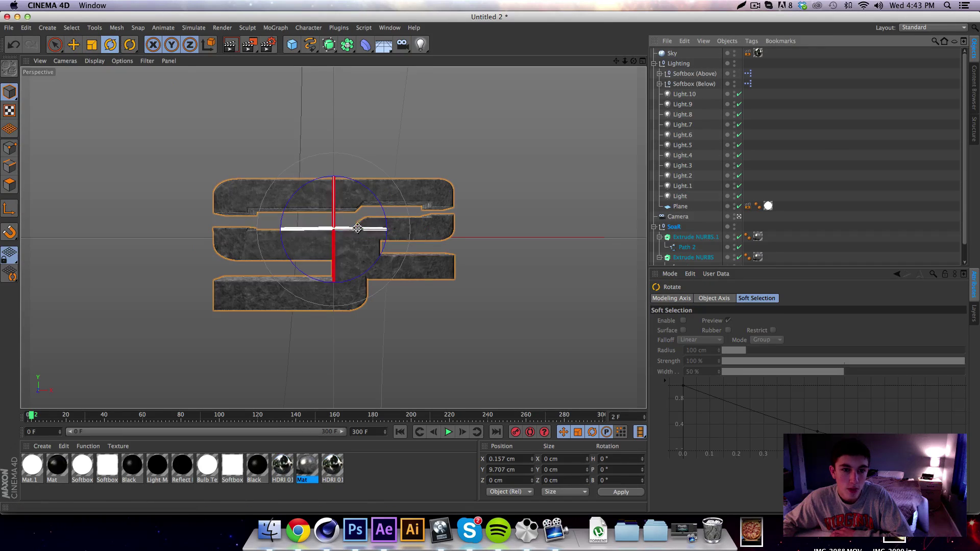
drag(354, 225, 371, 202)
click(307, 128)
click(231, 45)
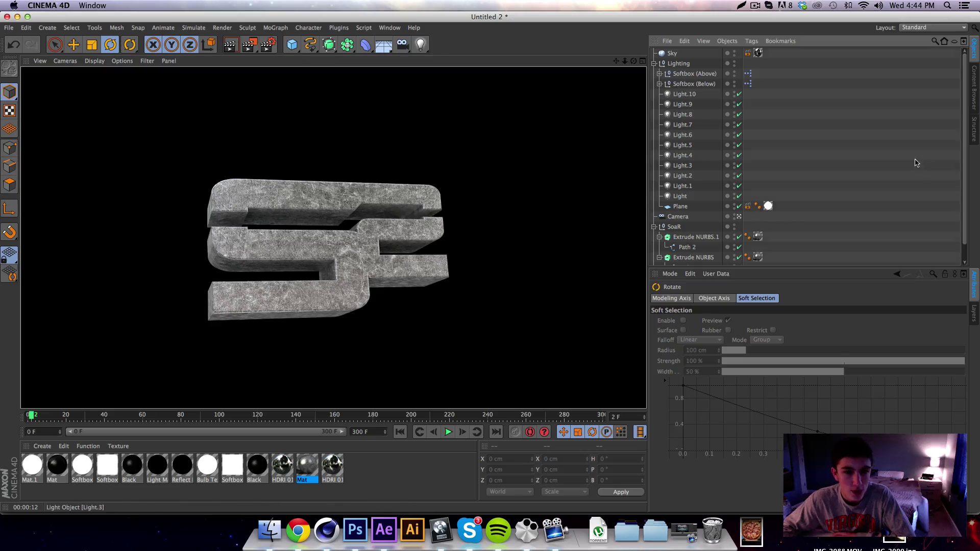
click(847, 153)
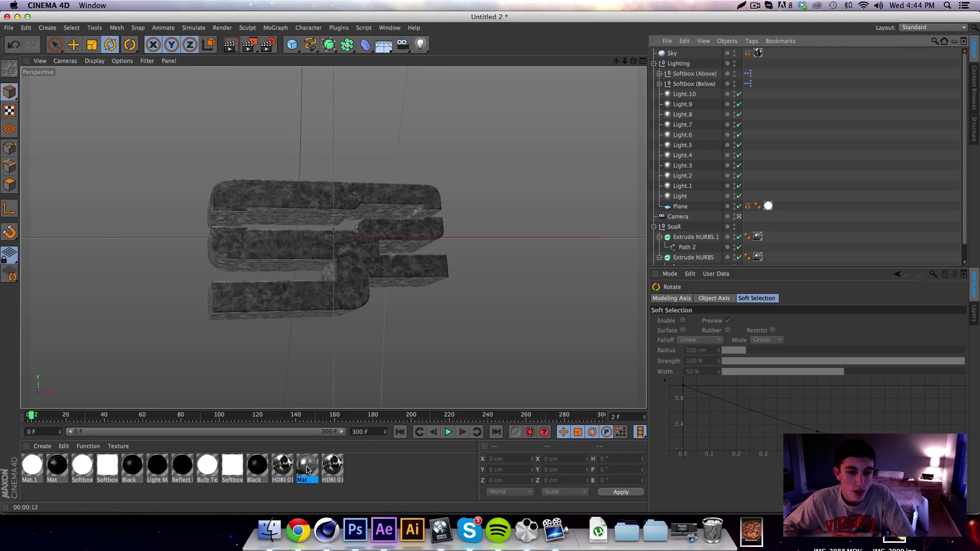
- Add a Hue / Sat / Lightness effect with -100% saturation to the Mat material's color layer texture, and render the view again
drag(307, 470, 329, 250)
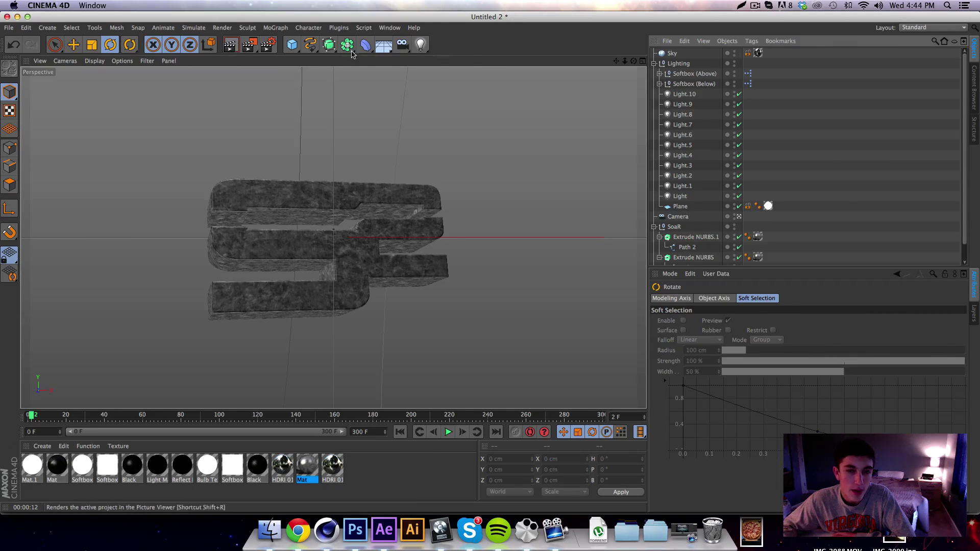
double_click(304, 466)
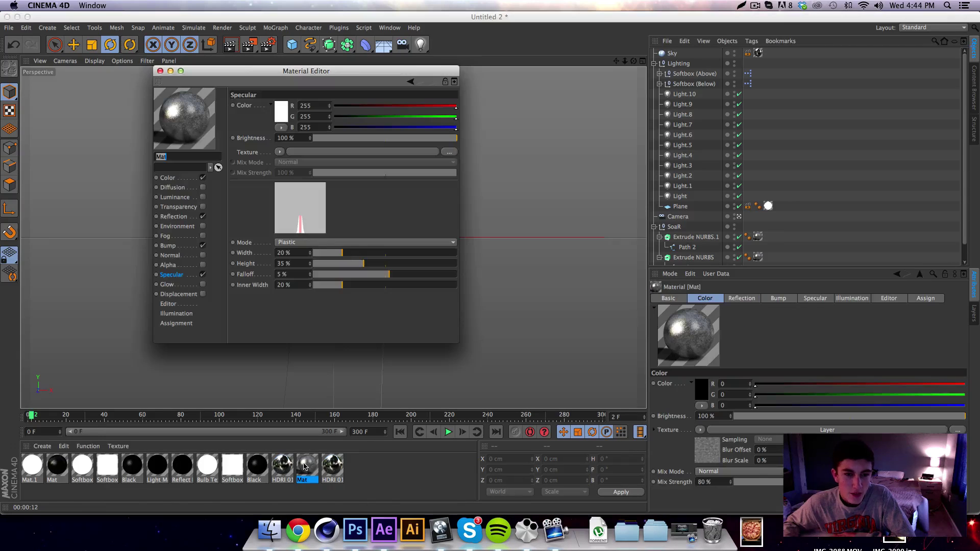
click(167, 178)
click(358, 152)
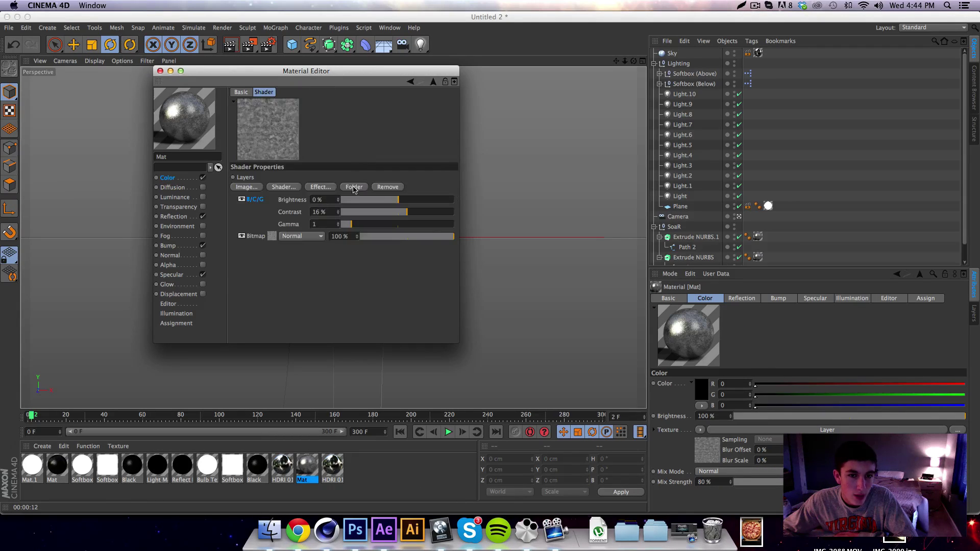
click(328, 187)
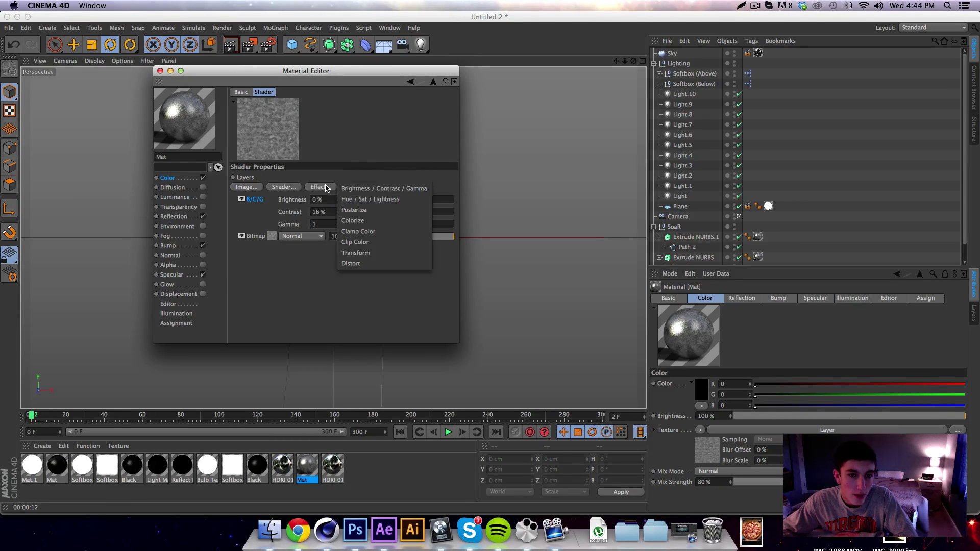
click(377, 201)
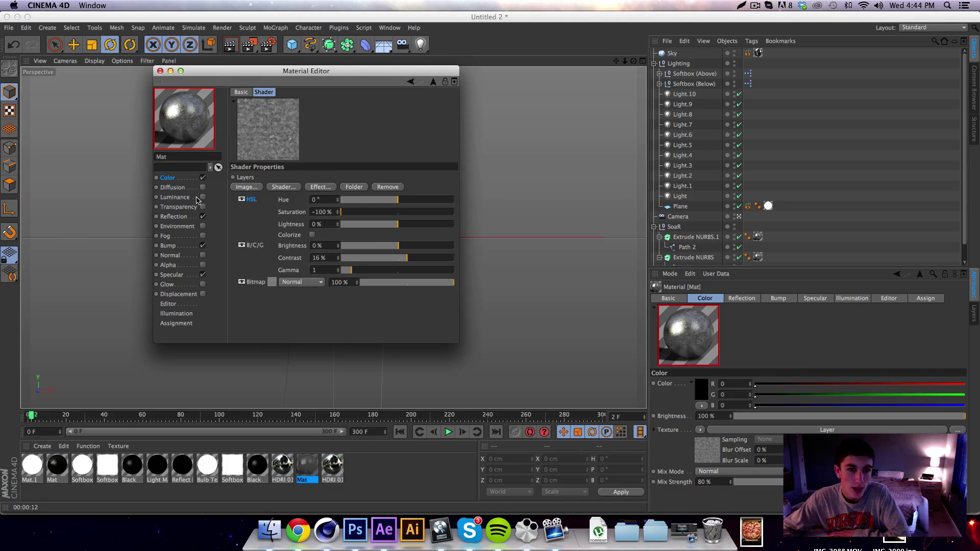
click(160, 71)
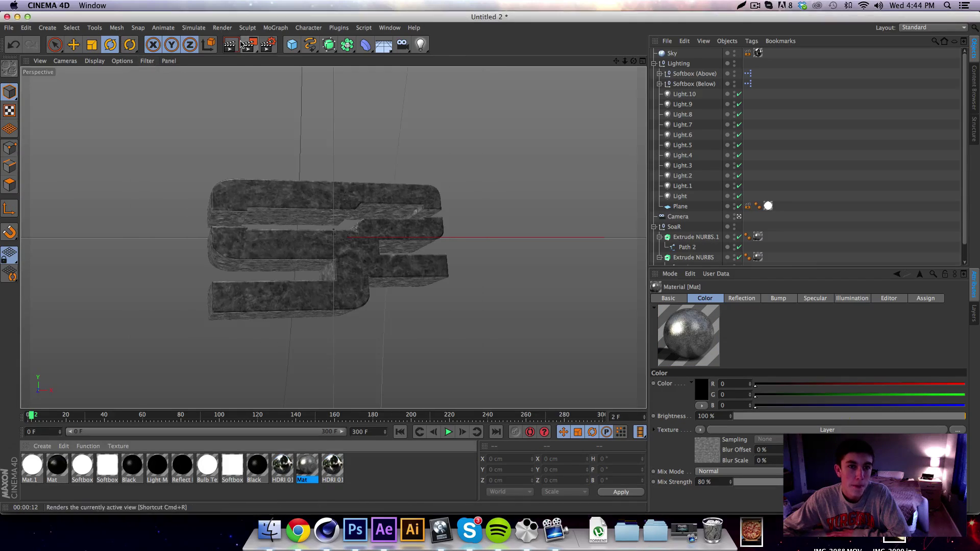
click(232, 45)
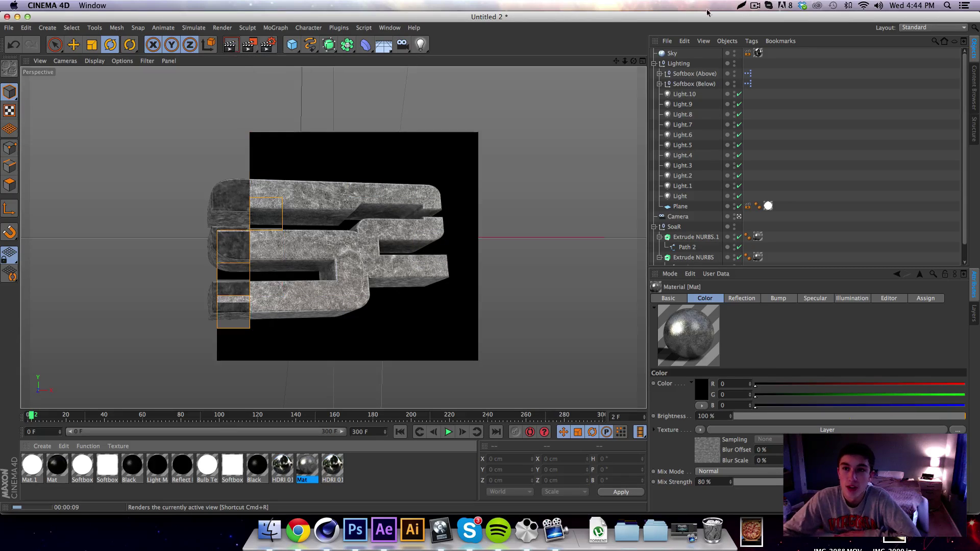
click(755, 6)
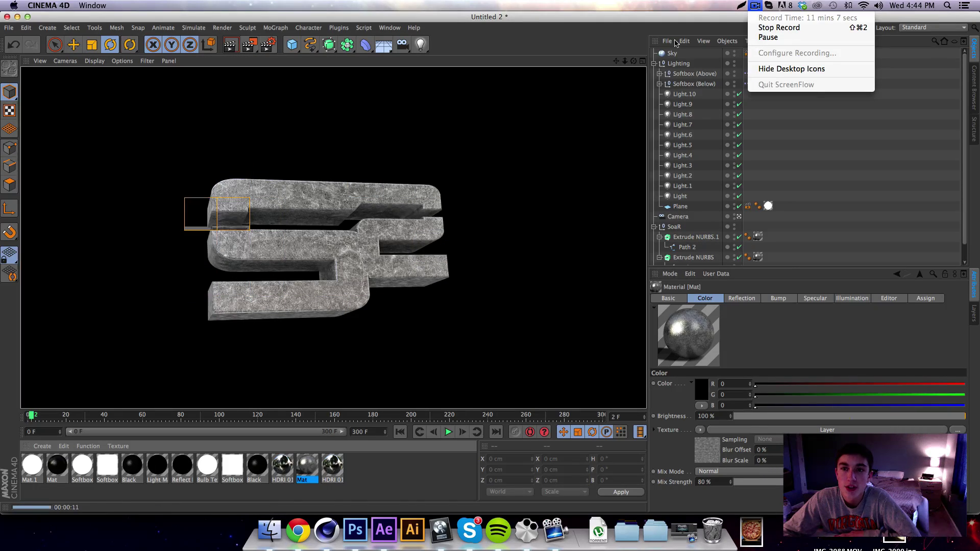
click(798, 154)
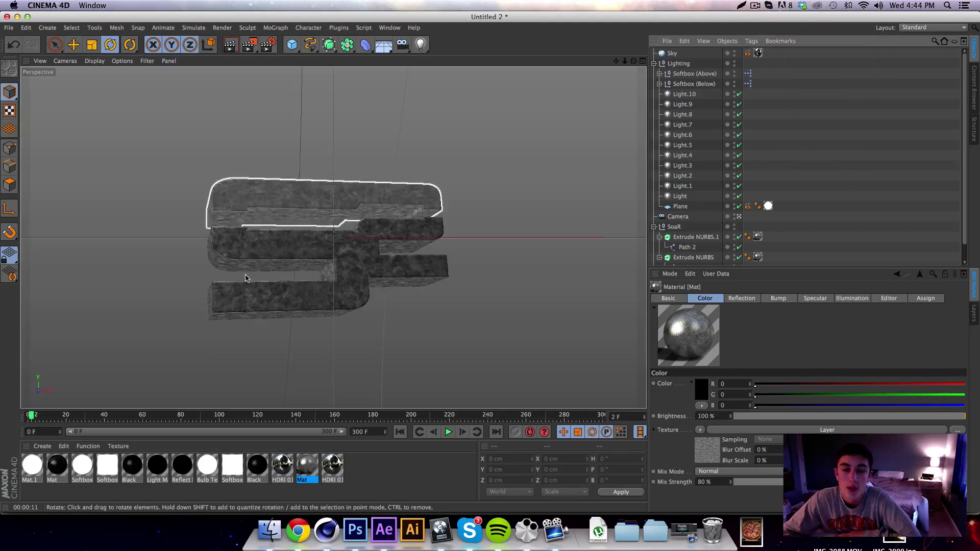
click(301, 540)
scroll(501, 235, up, 5)
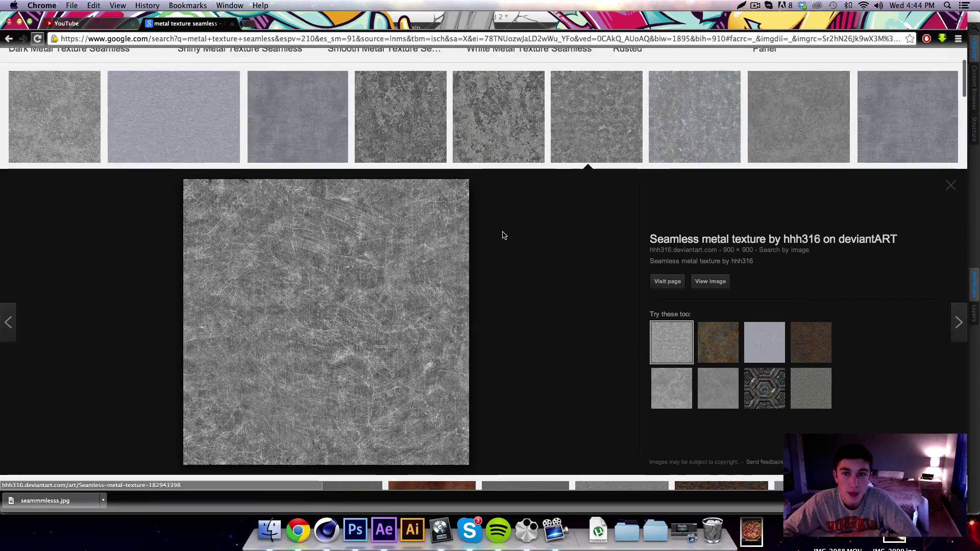
scroll(498, 236, down, 3)
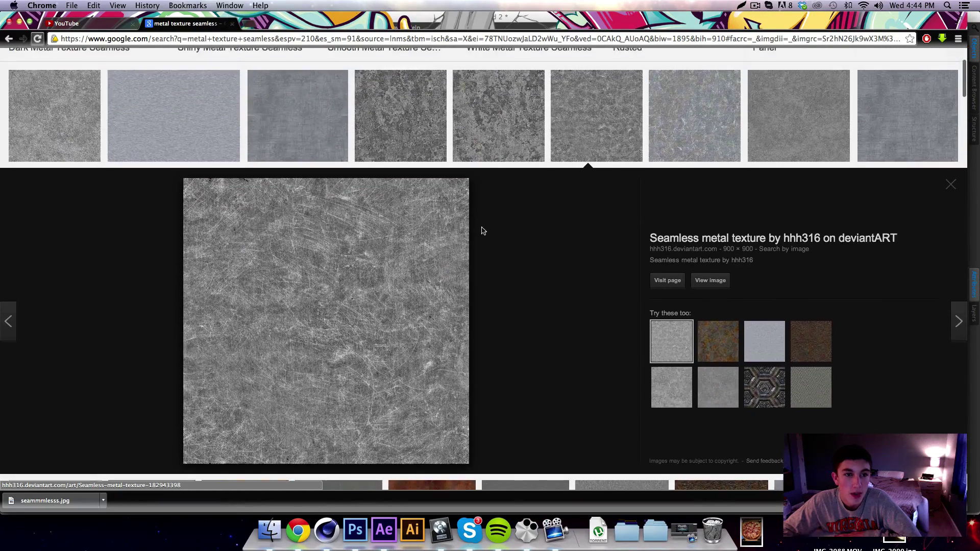
click(465, 528)
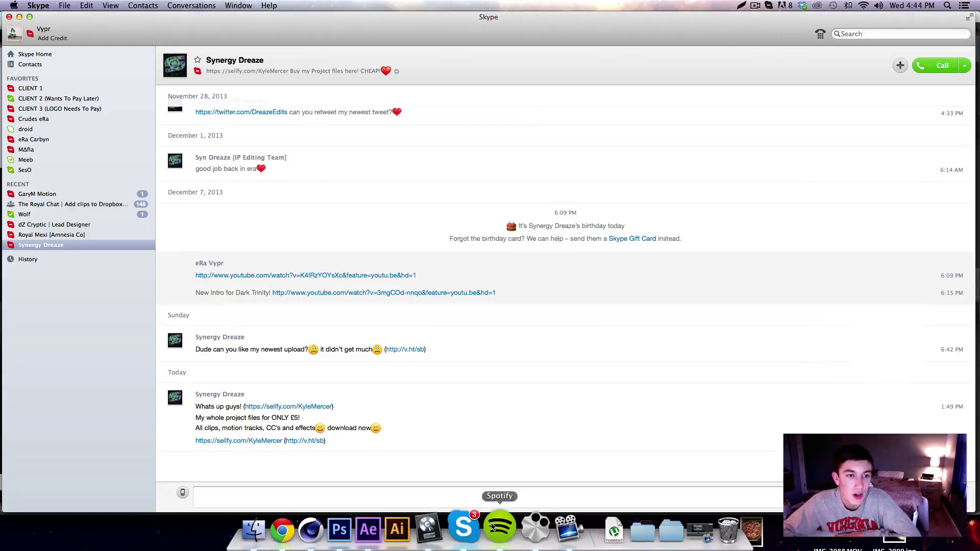
click(325, 527)
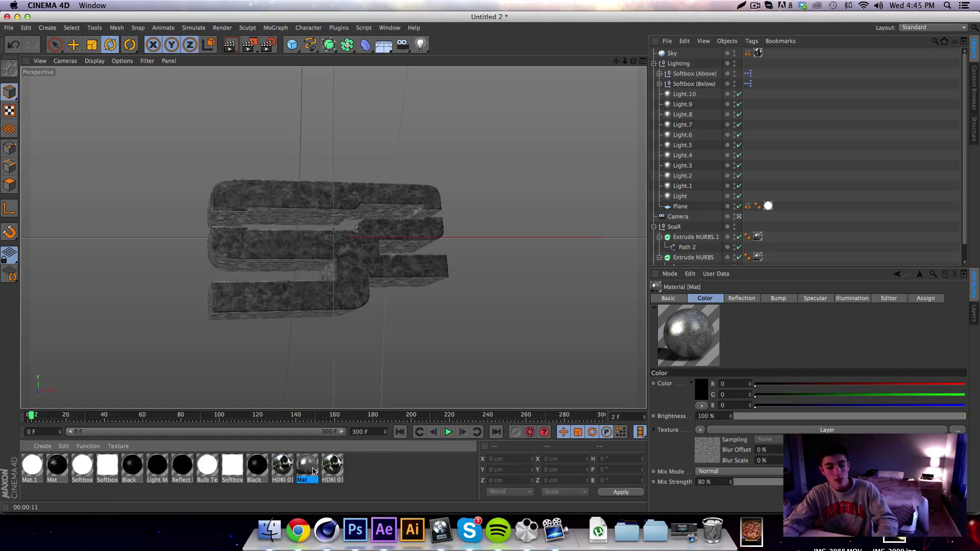
- Duplicate the metal Mat material and open the copy for editing
key(ctrl+c)
key(ctrl+v)
double_click(31, 466)
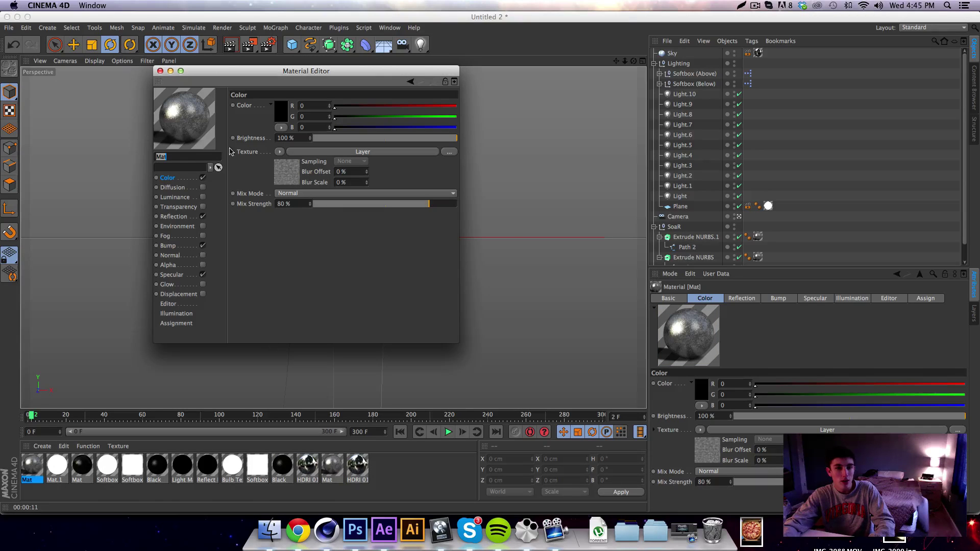
- Switch to Chrome, find a mottled dark grey seamless metal texture in the image results, and save it as ffff
click(299, 531)
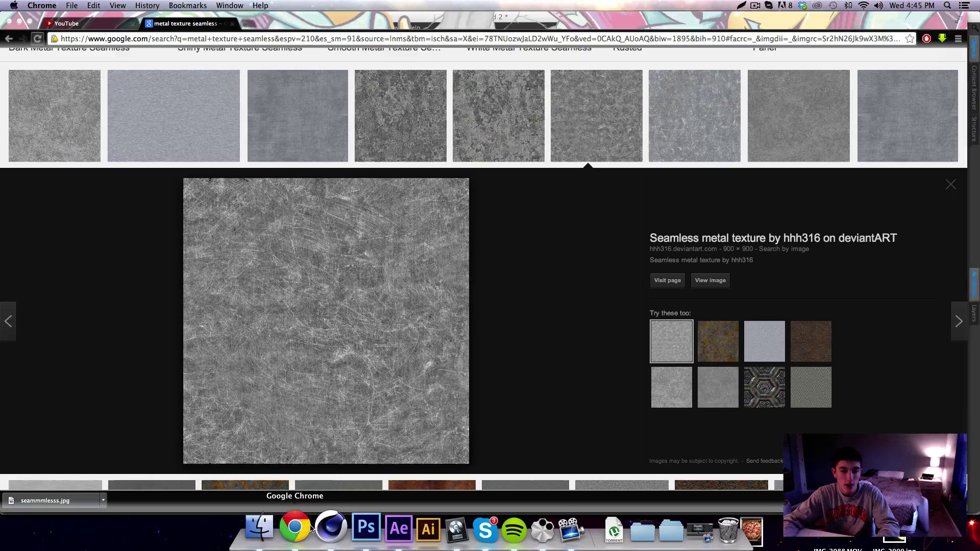
click(709, 399)
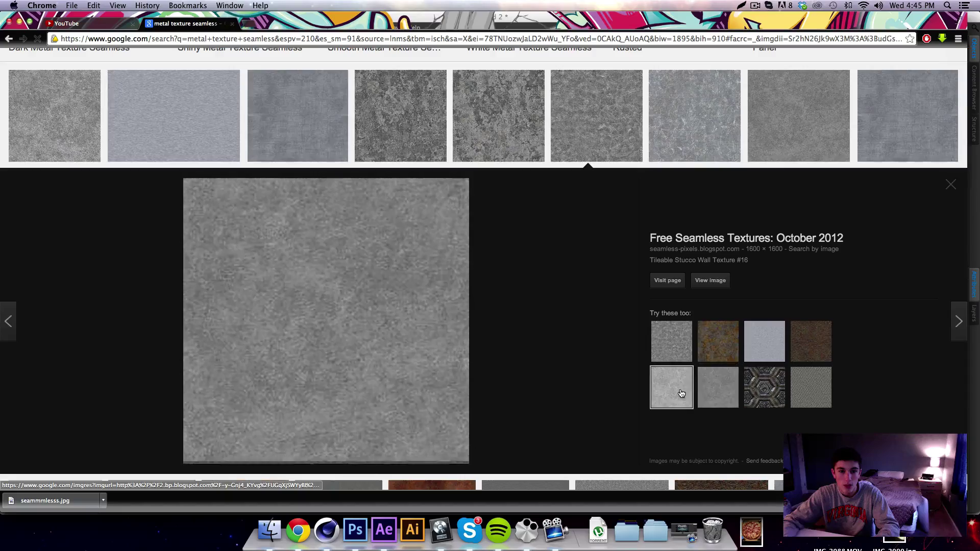
scroll(512, 153, down, 5)
scroll(512, 153, down, 8)
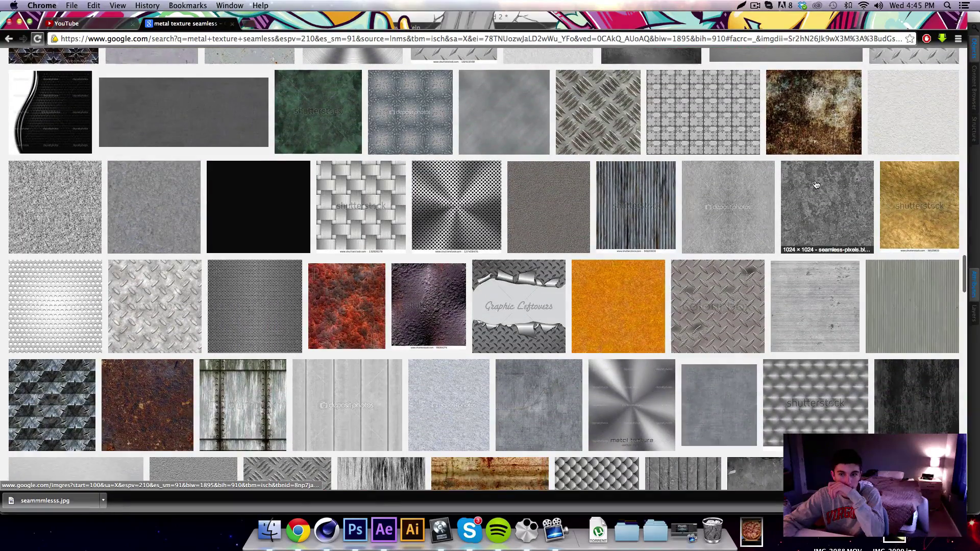
click(827, 214)
right_click(339, 279)
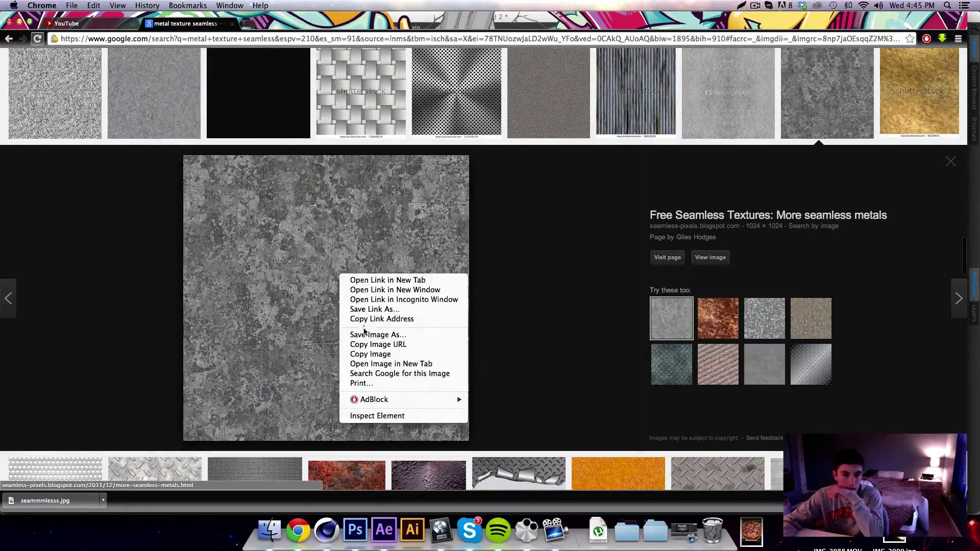
click(378, 334)
text(ffff)
click(636, 264)
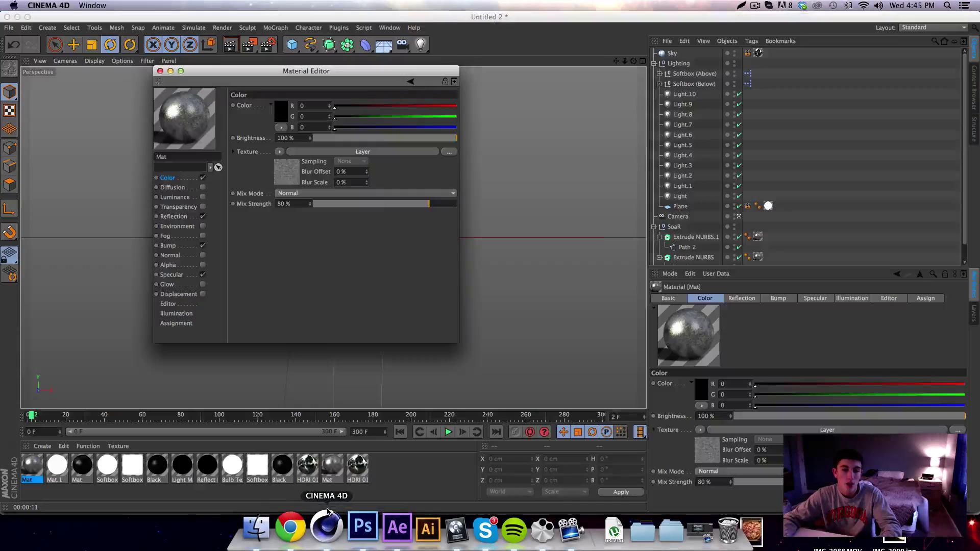
- Switch back to Cinema 4D and load ffff.jpg from the Mats folder as the copied material's color texture
click(327, 531)
click(279, 151)
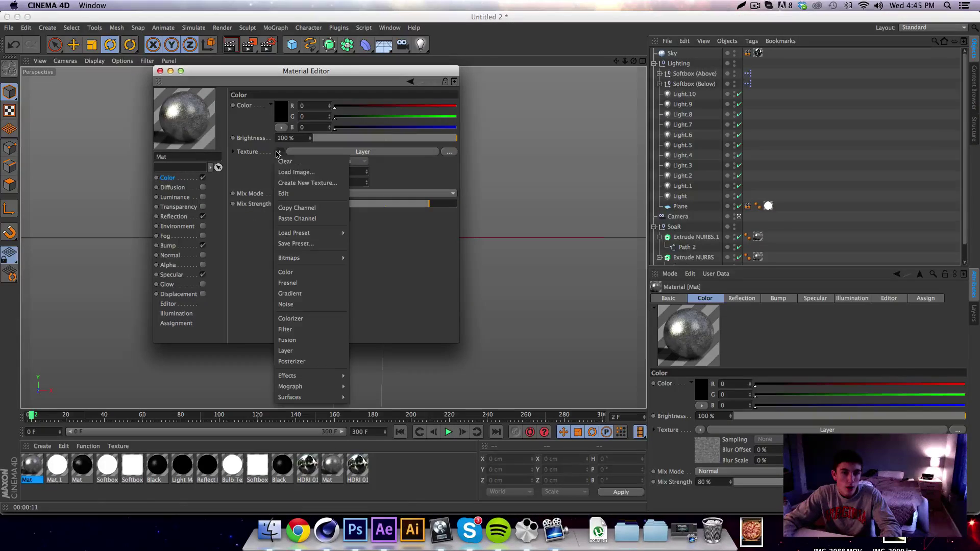
click(307, 170)
scroll(499, 189, down, 10)
scroll(499, 188, down, 10)
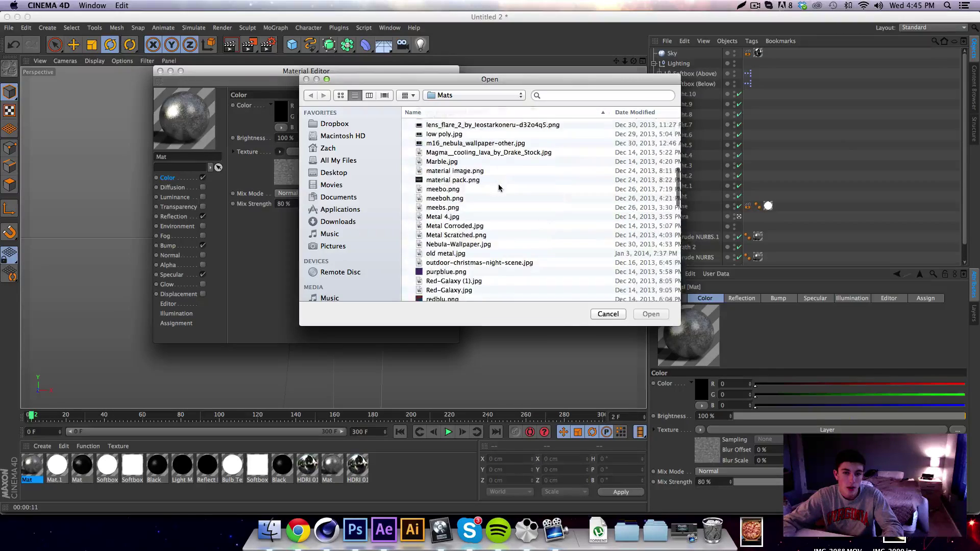
scroll(499, 187, up, 10)
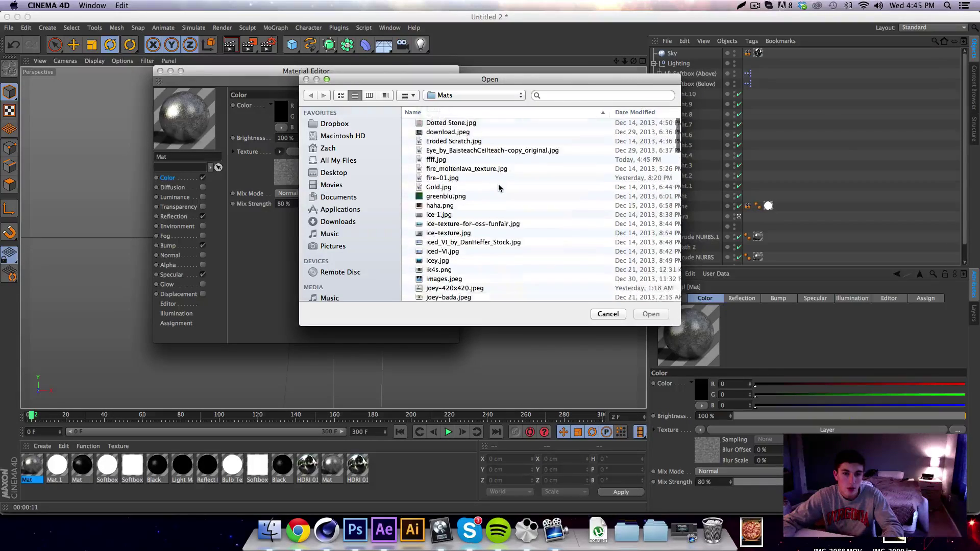
scroll(441, 215, down, 5)
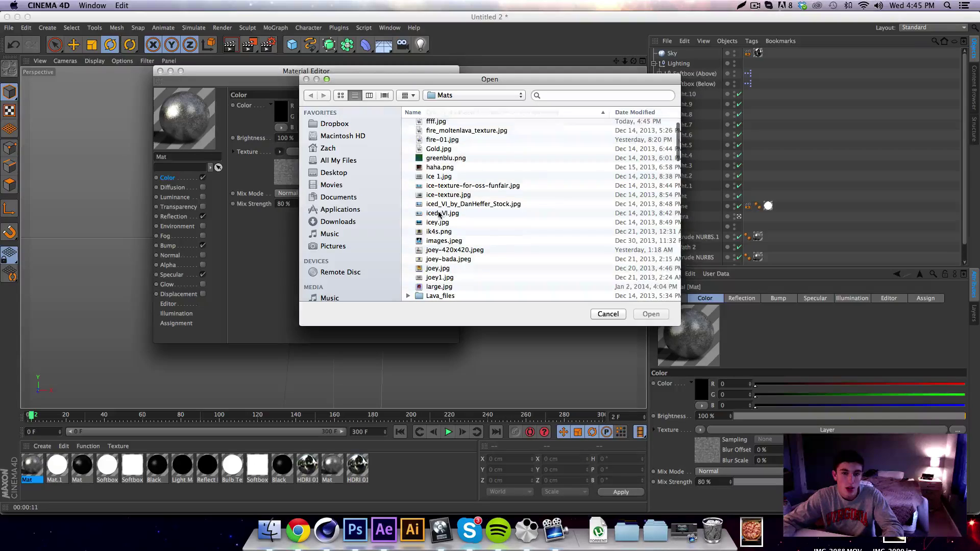
scroll(440, 215, down, 5)
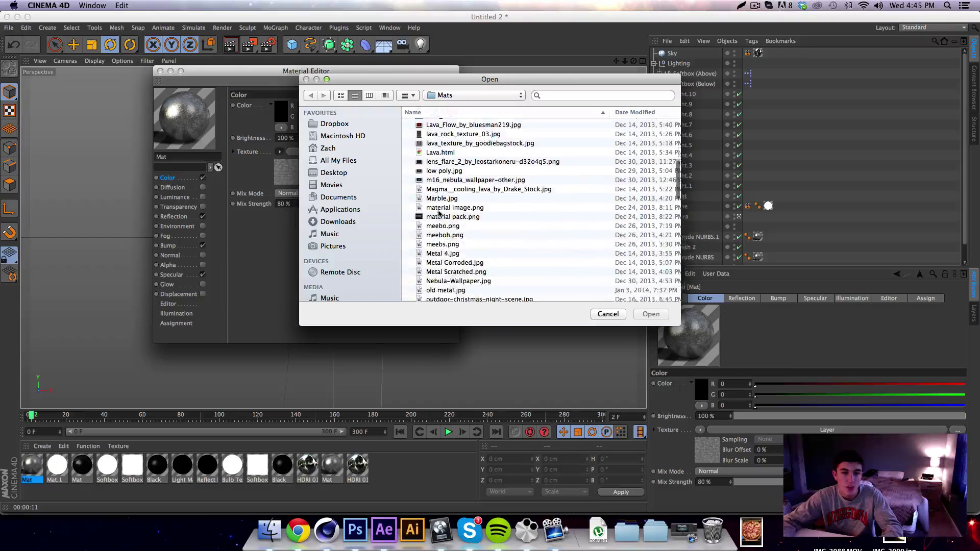
scroll(439, 214, up, 10)
scroll(439, 214, up, 5)
scroll(439, 213, down, 4)
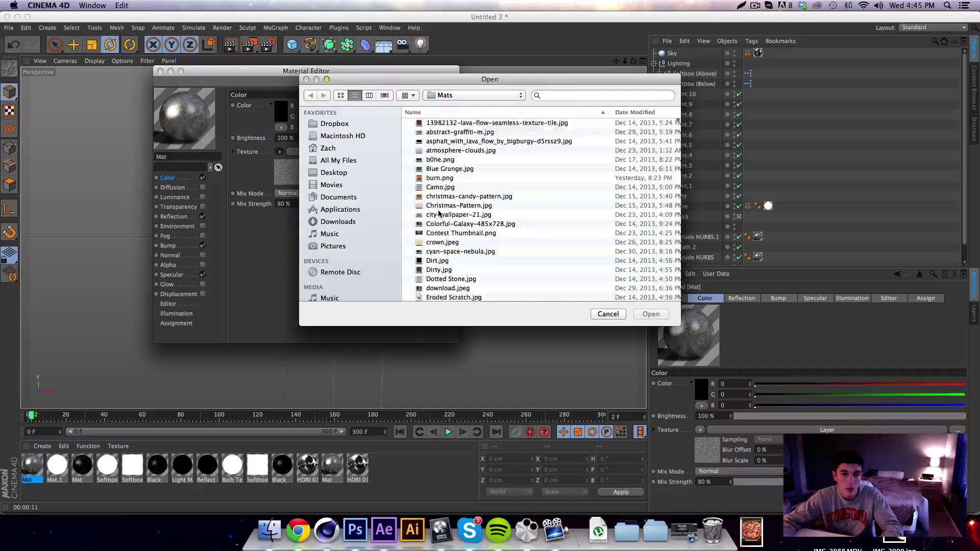
click(438, 239)
click(651, 315)
click(519, 181)
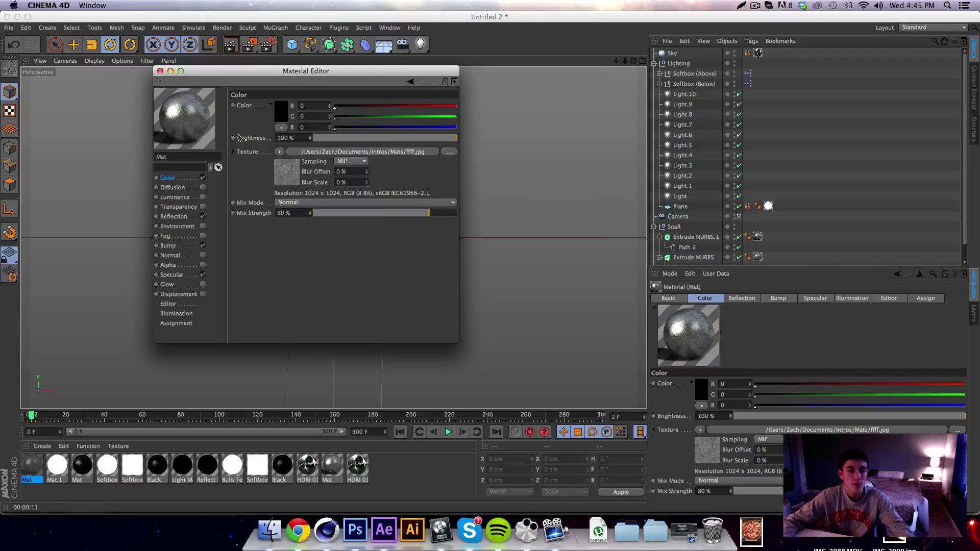
- Copy the ffff.jpg texture from the color channel into the bump channel, and close the Material Editor
click(168, 246)
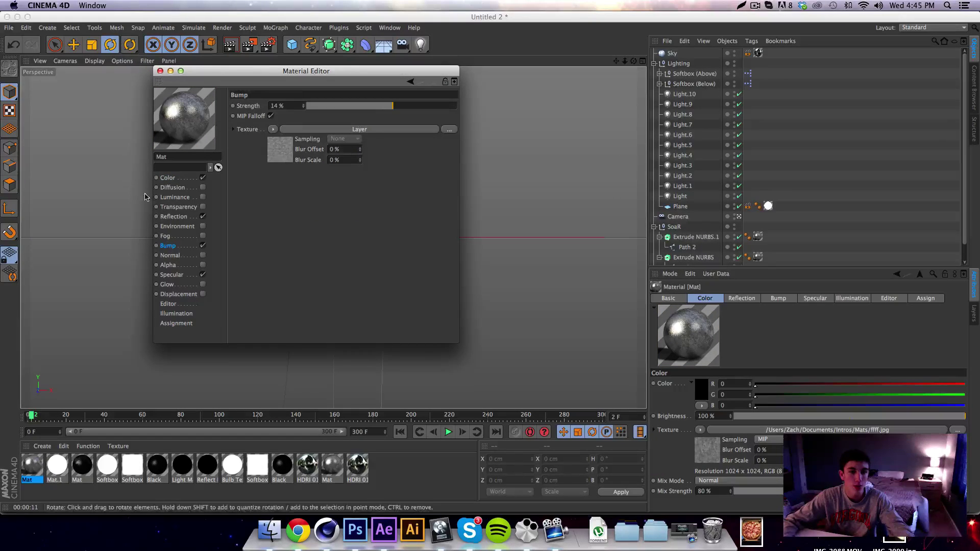
click(172, 187)
click(173, 178)
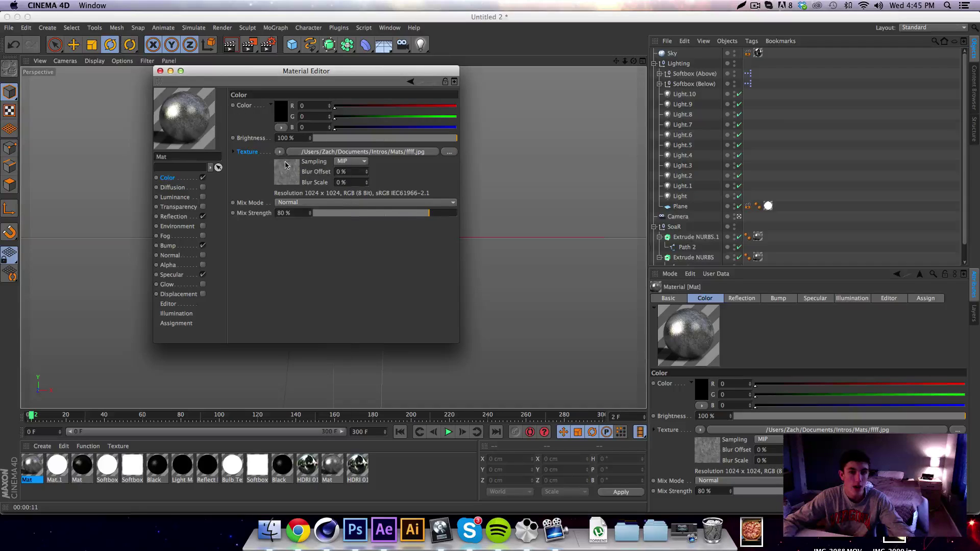
click(276, 152)
click(172, 212)
click(175, 217)
click(190, 247)
click(272, 129)
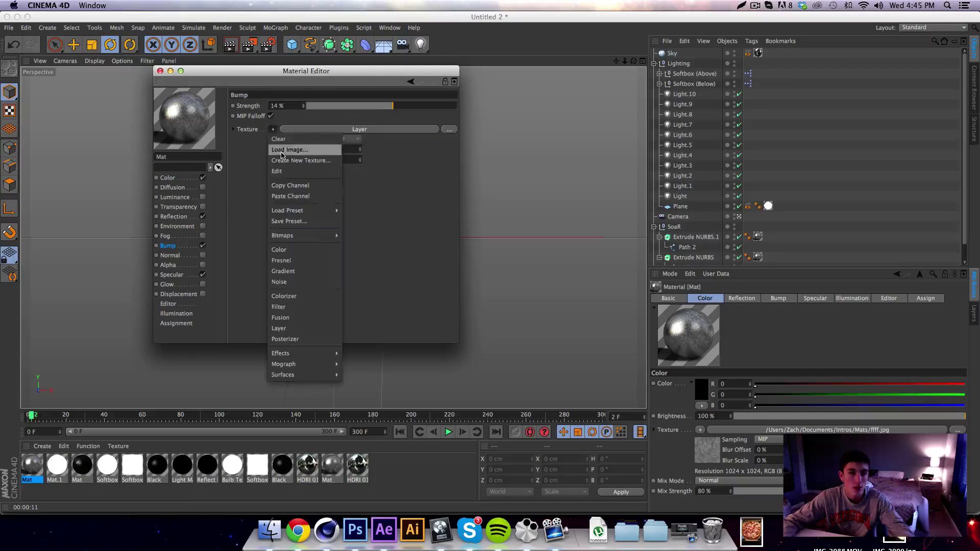
click(287, 184)
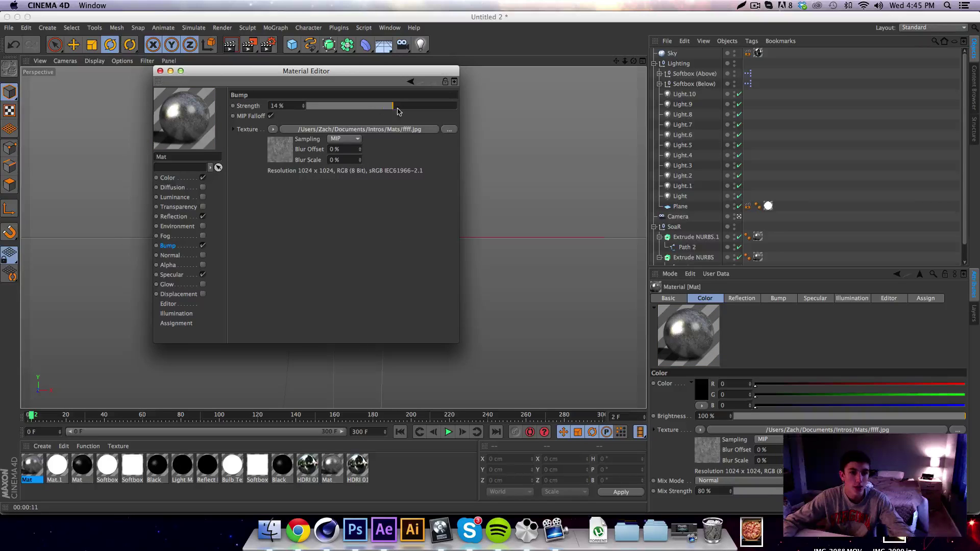
drag(399, 111, 397, 110)
click(160, 72)
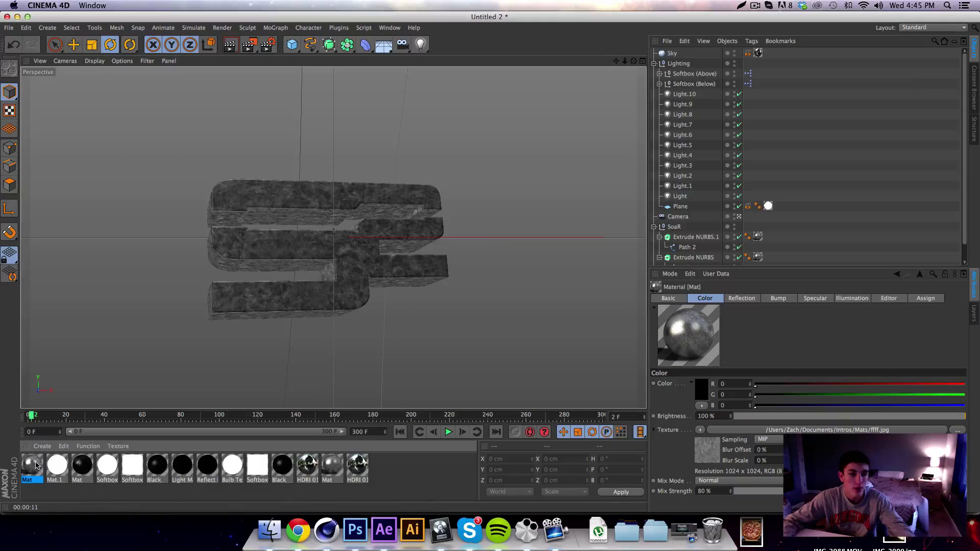
- Apply the copied material to both Extrude NURBS objects in place of the old one, and render the view
drag(763, 237, 763, 238)
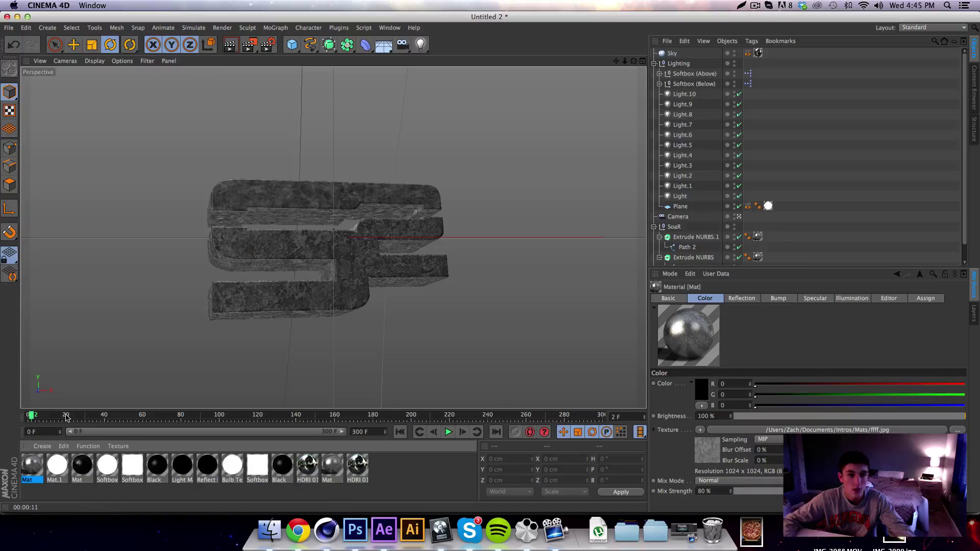
drag(32, 470, 815, 224)
drag(758, 258, 759, 257)
click(231, 45)
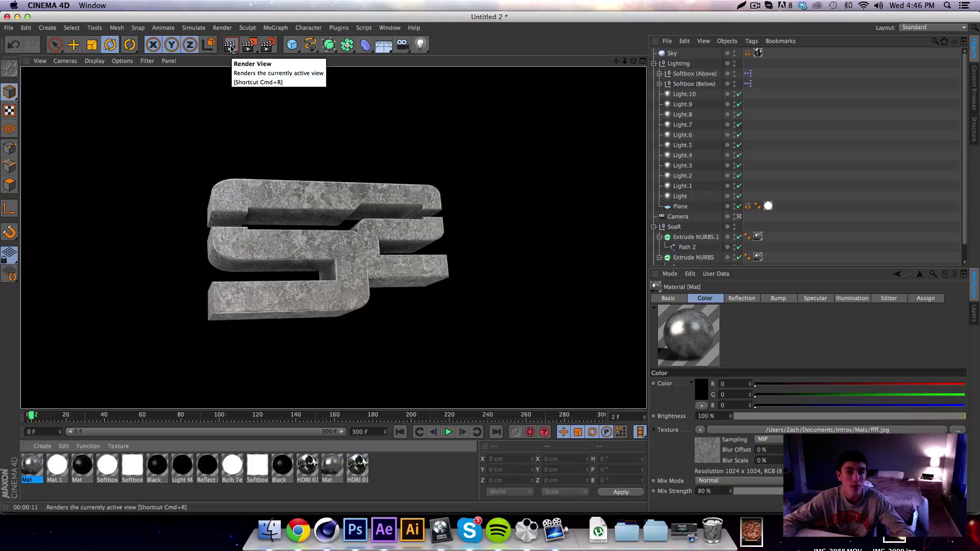
- Inspect the retextured logo from another angle, and move the timeline to frame 0
drag(634, 61, 470, 72)
drag(333, 237, 333, 238)
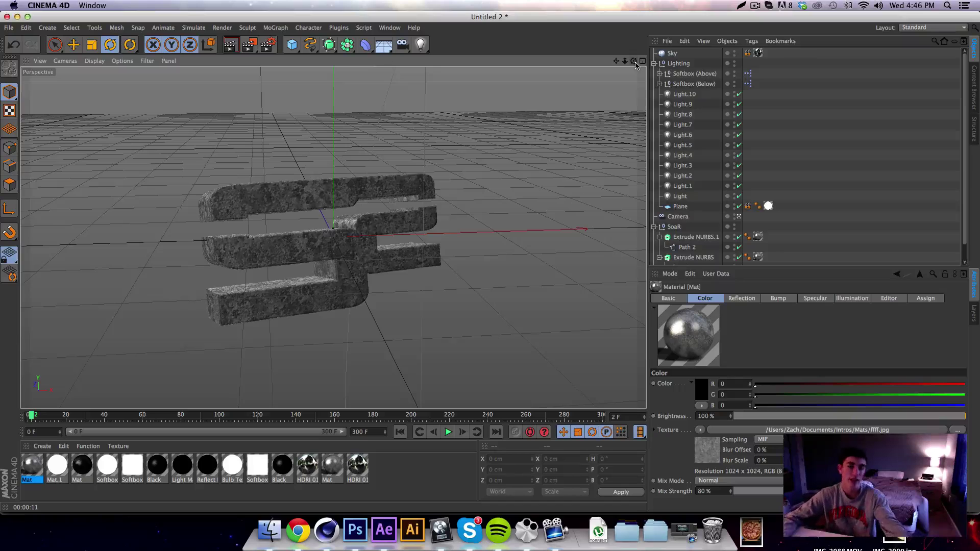
drag(32, 415, 7, 415)
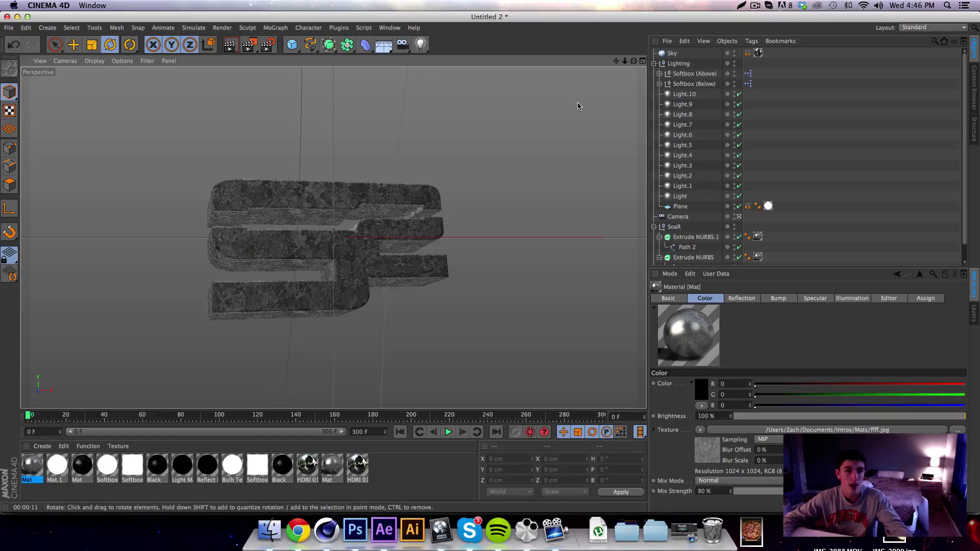
drag(29, 416, 32, 416)
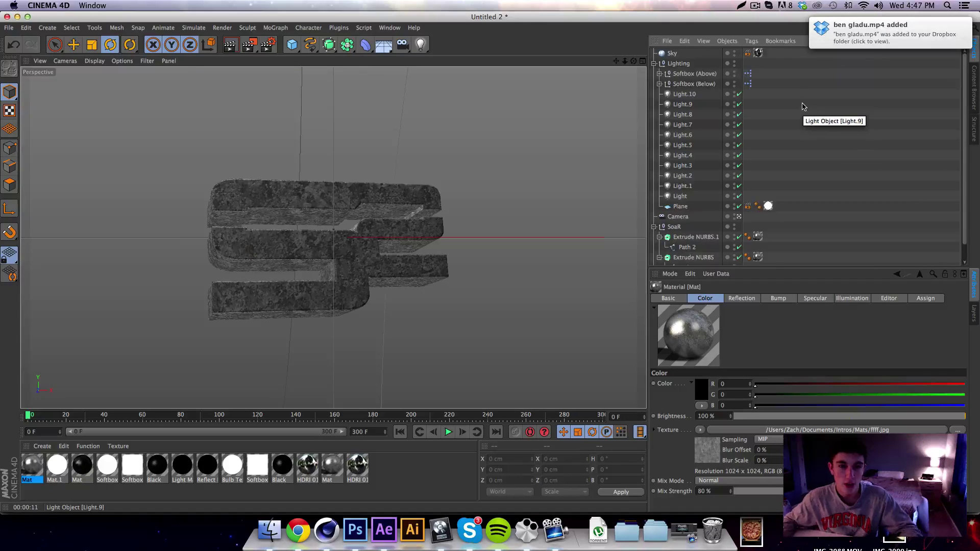
scroll(807, 112, down, 1)
click(755, 5)
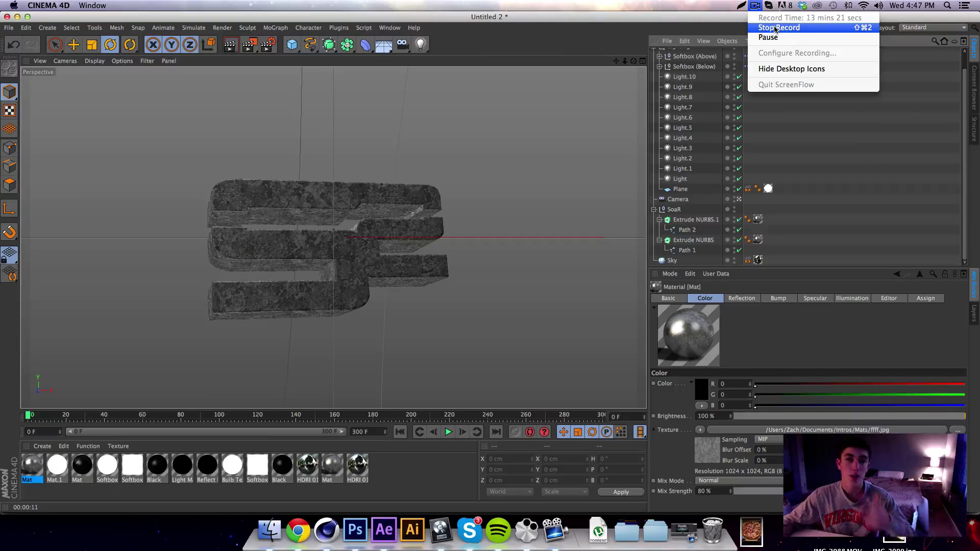